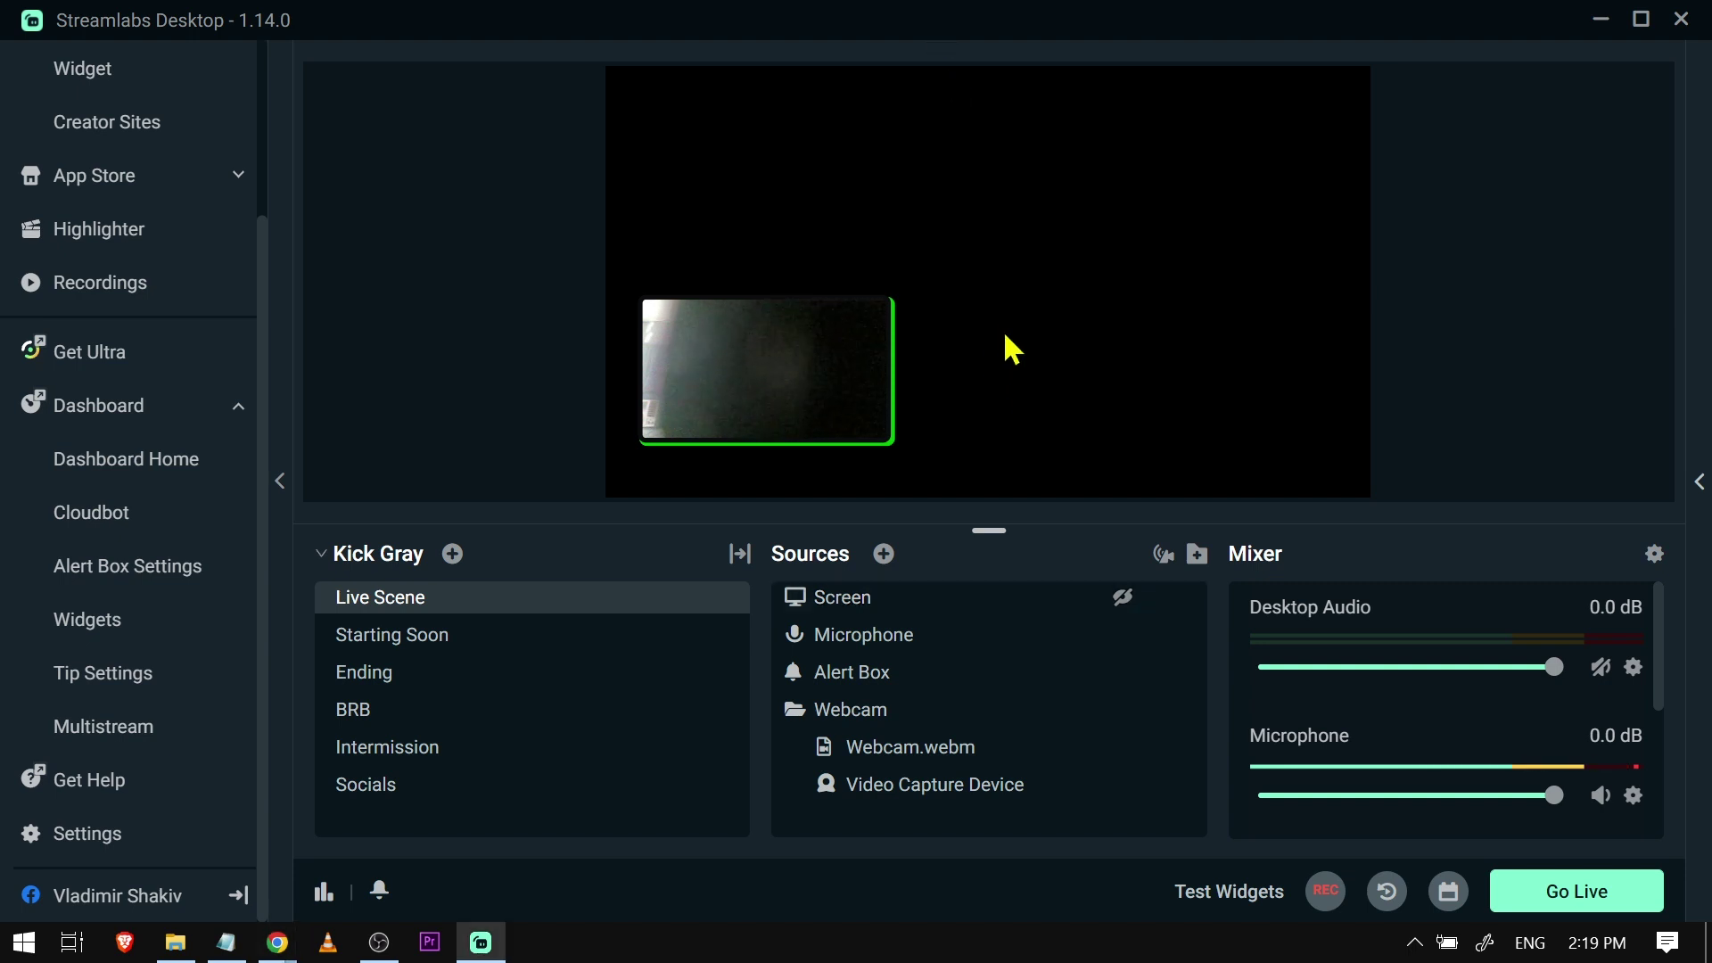
- Make the hidden Screen source visible in the Live Scene and apply Reset Transform to it
left_click(1124, 601)
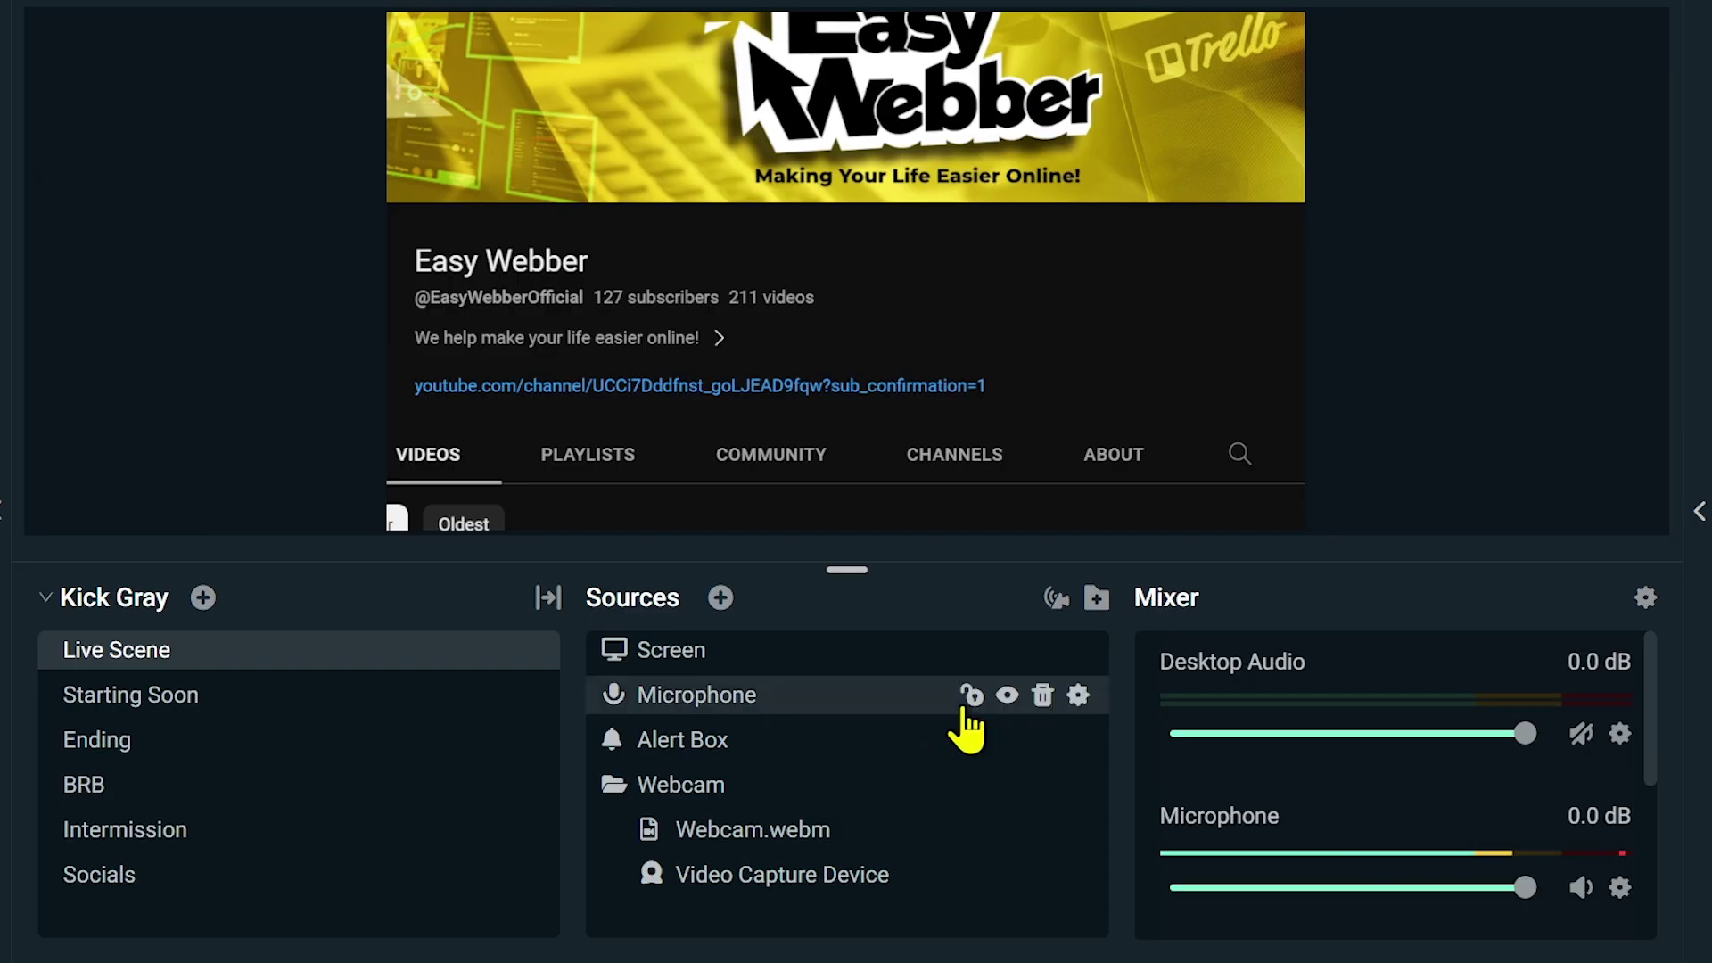
mouse_move(917, 676)
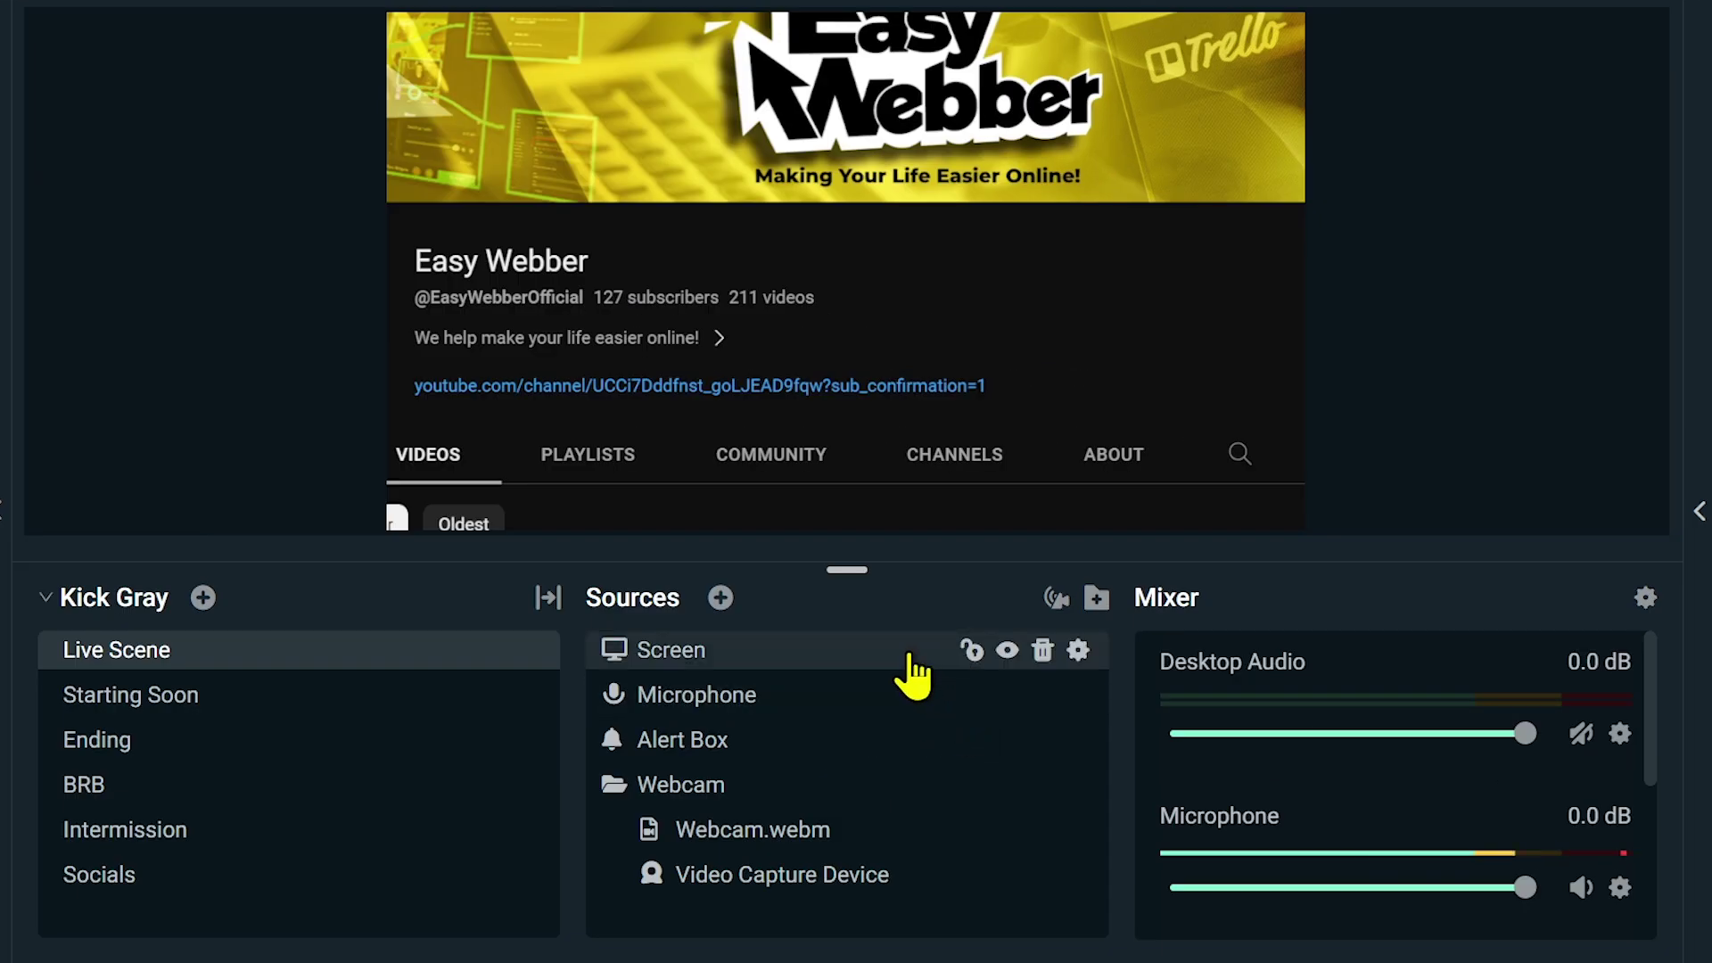
right_click(889, 675)
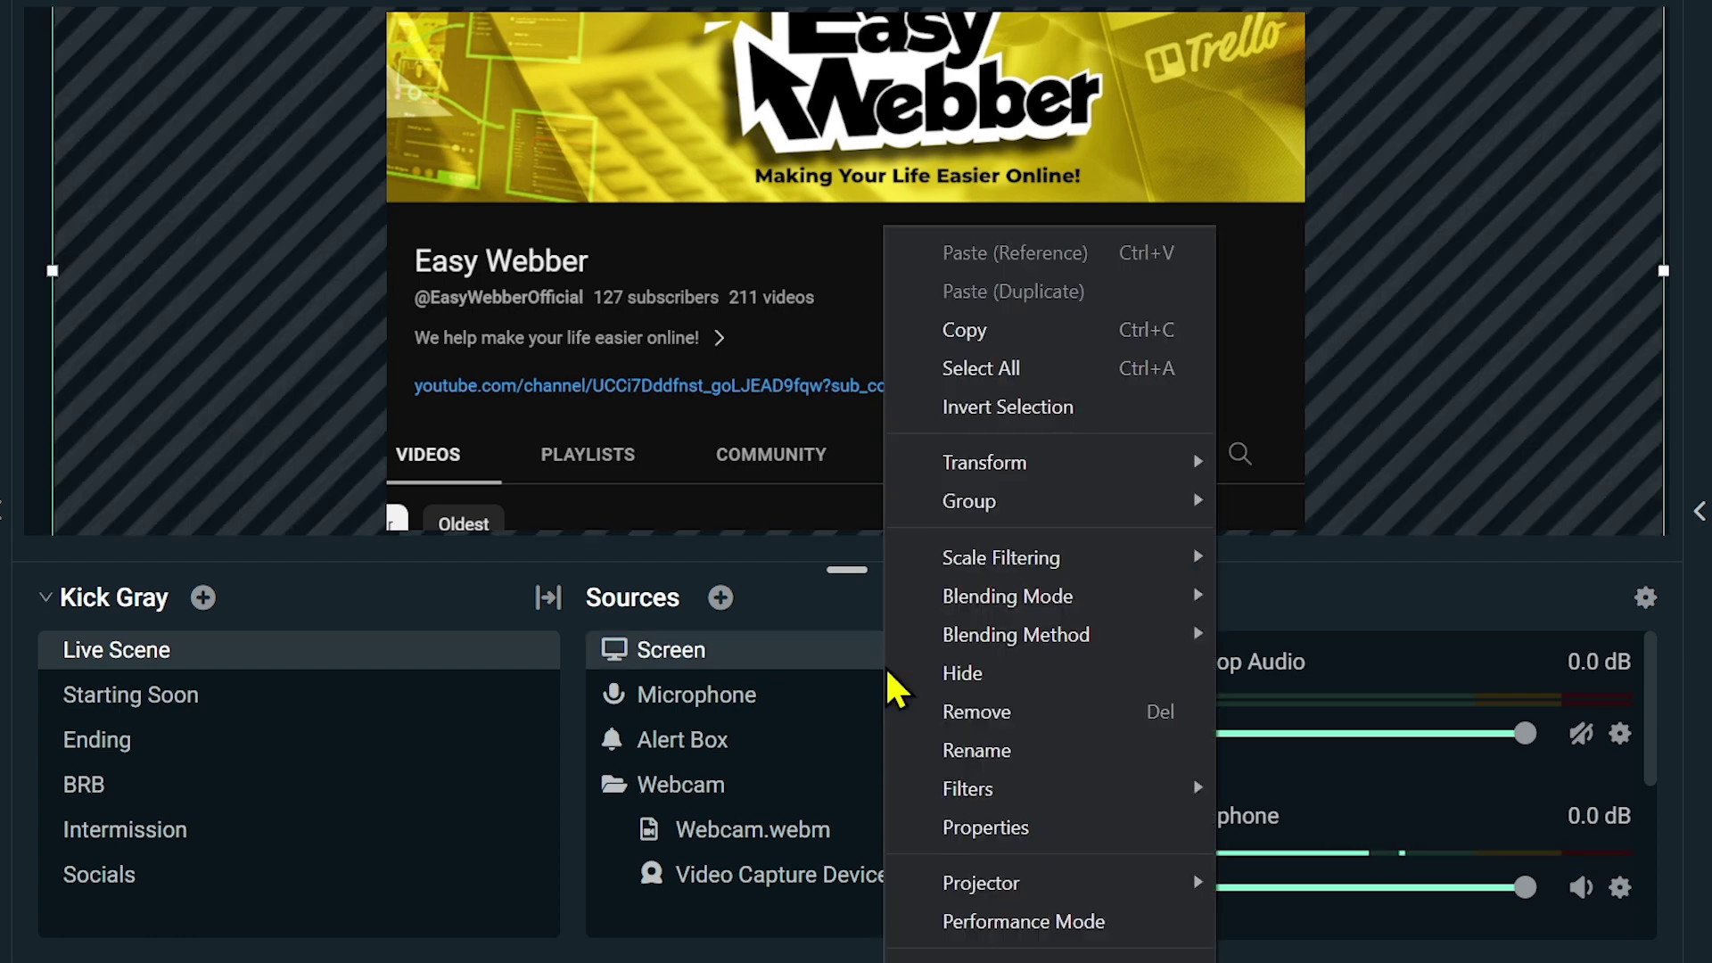
mouse_move(1120, 466)
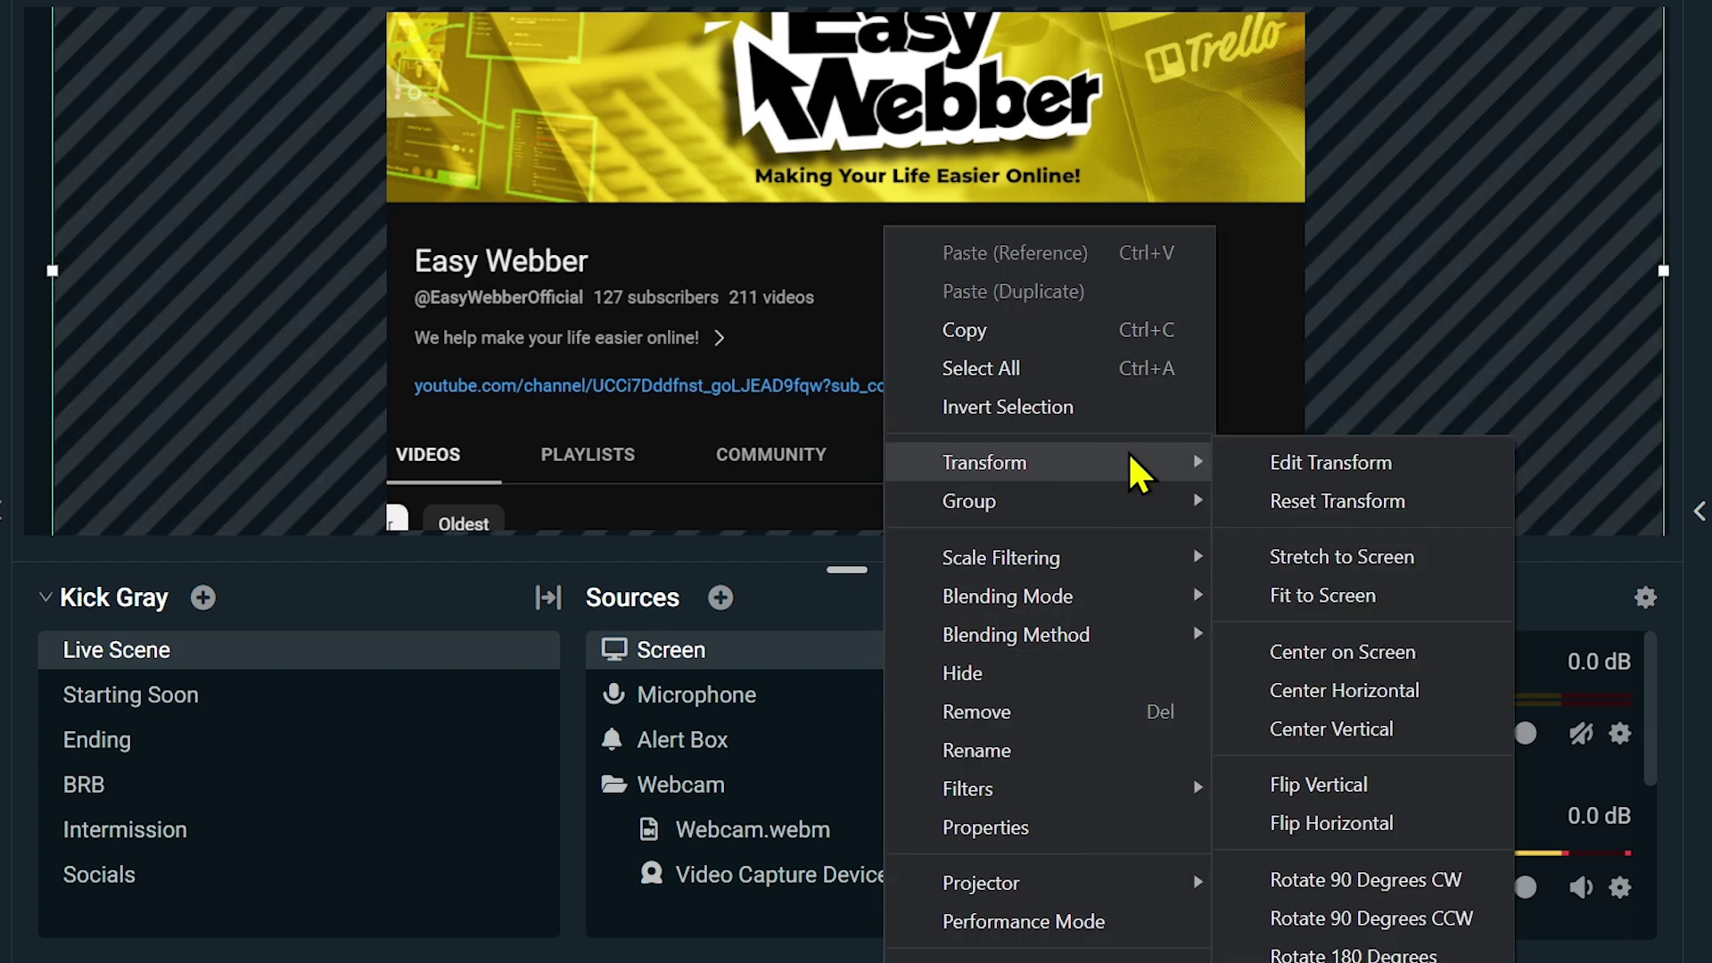
left_click(1347, 508)
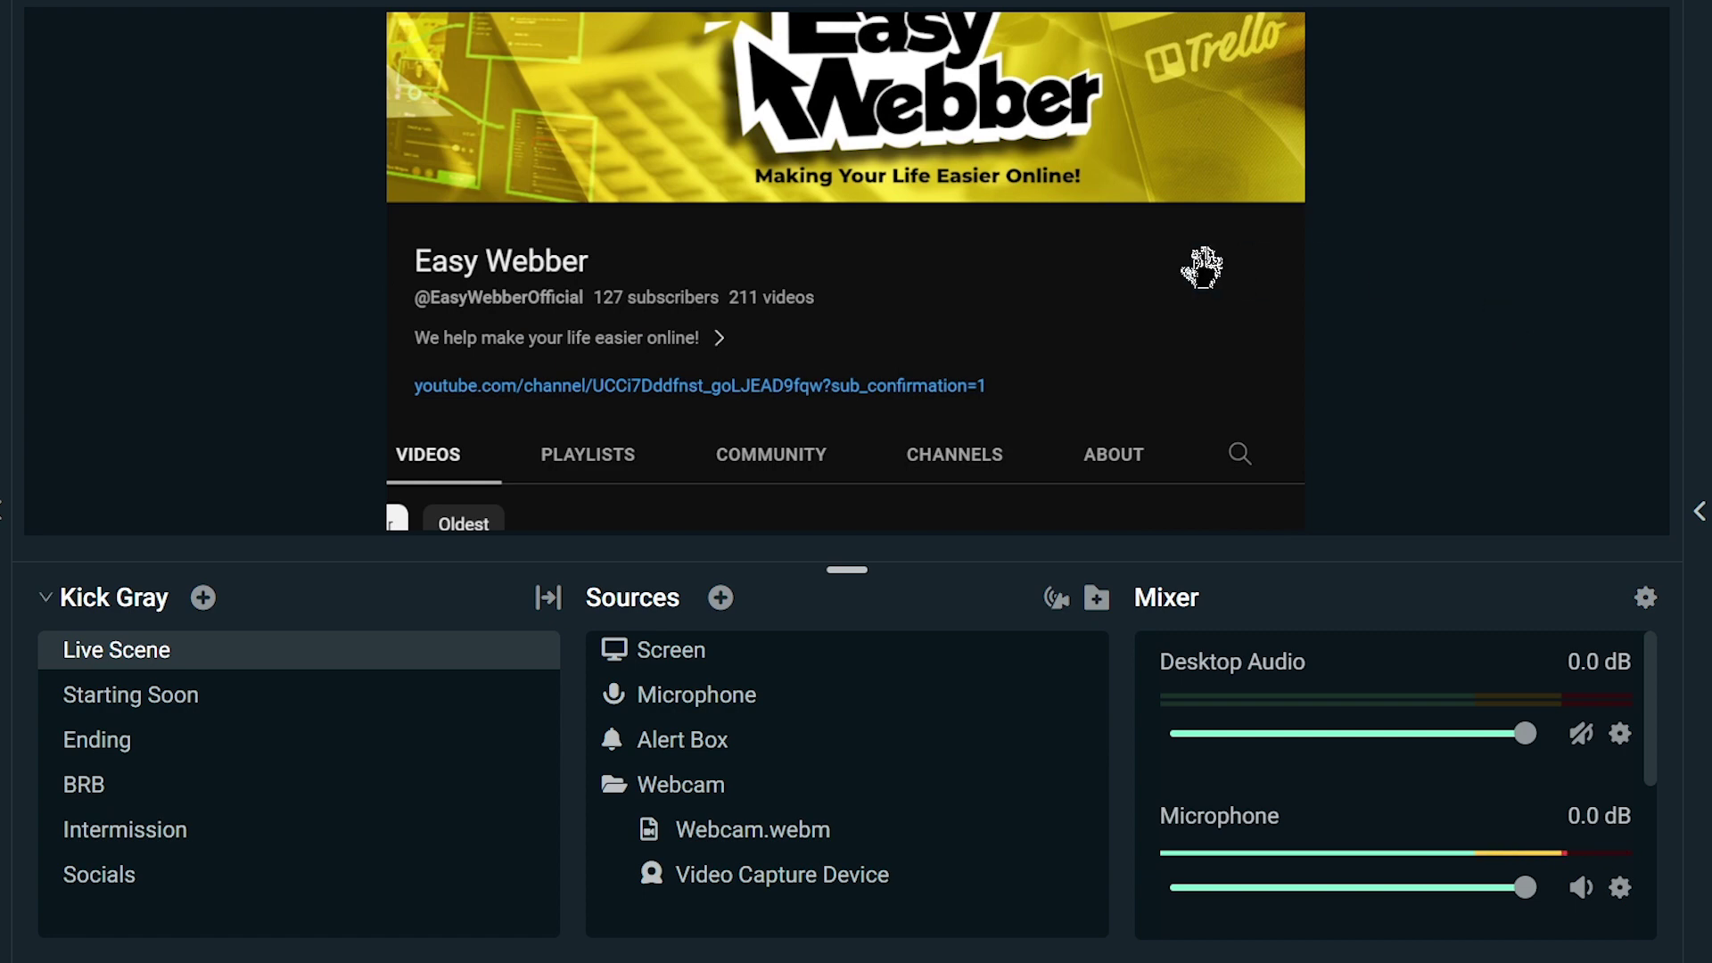
- Transform the Screen source with Fit to Screen and deselect it
left_click(1159, 268)
right_click(1058, 338)
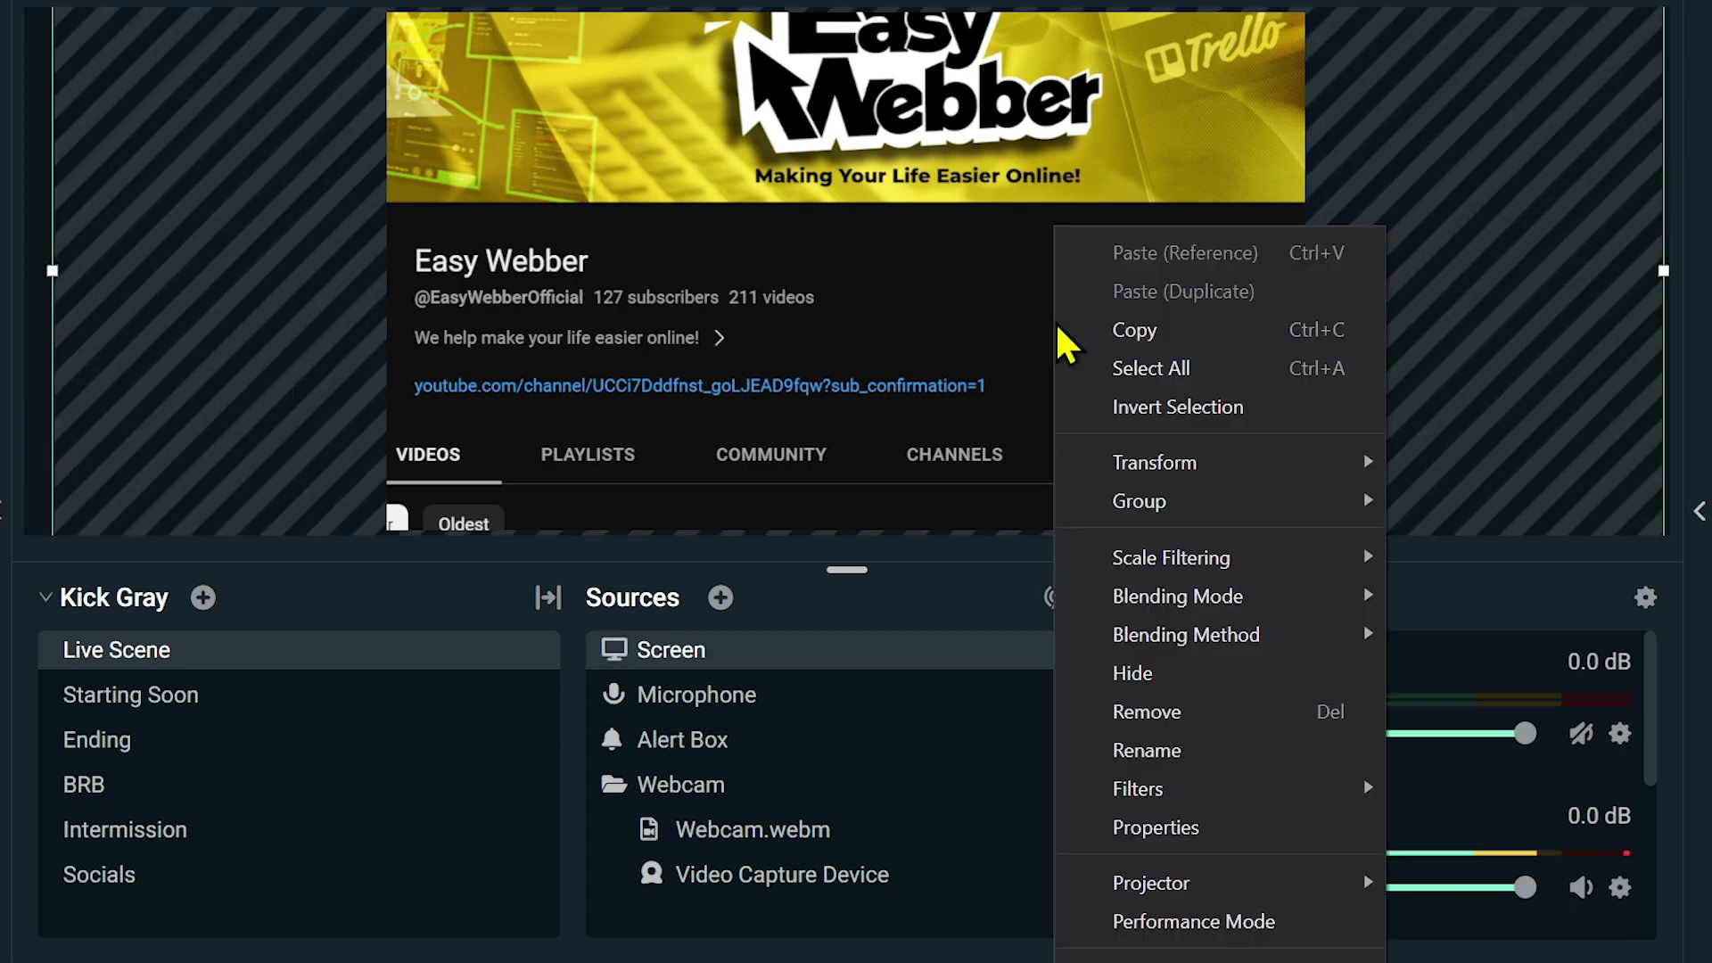
mouse_move(1186, 469)
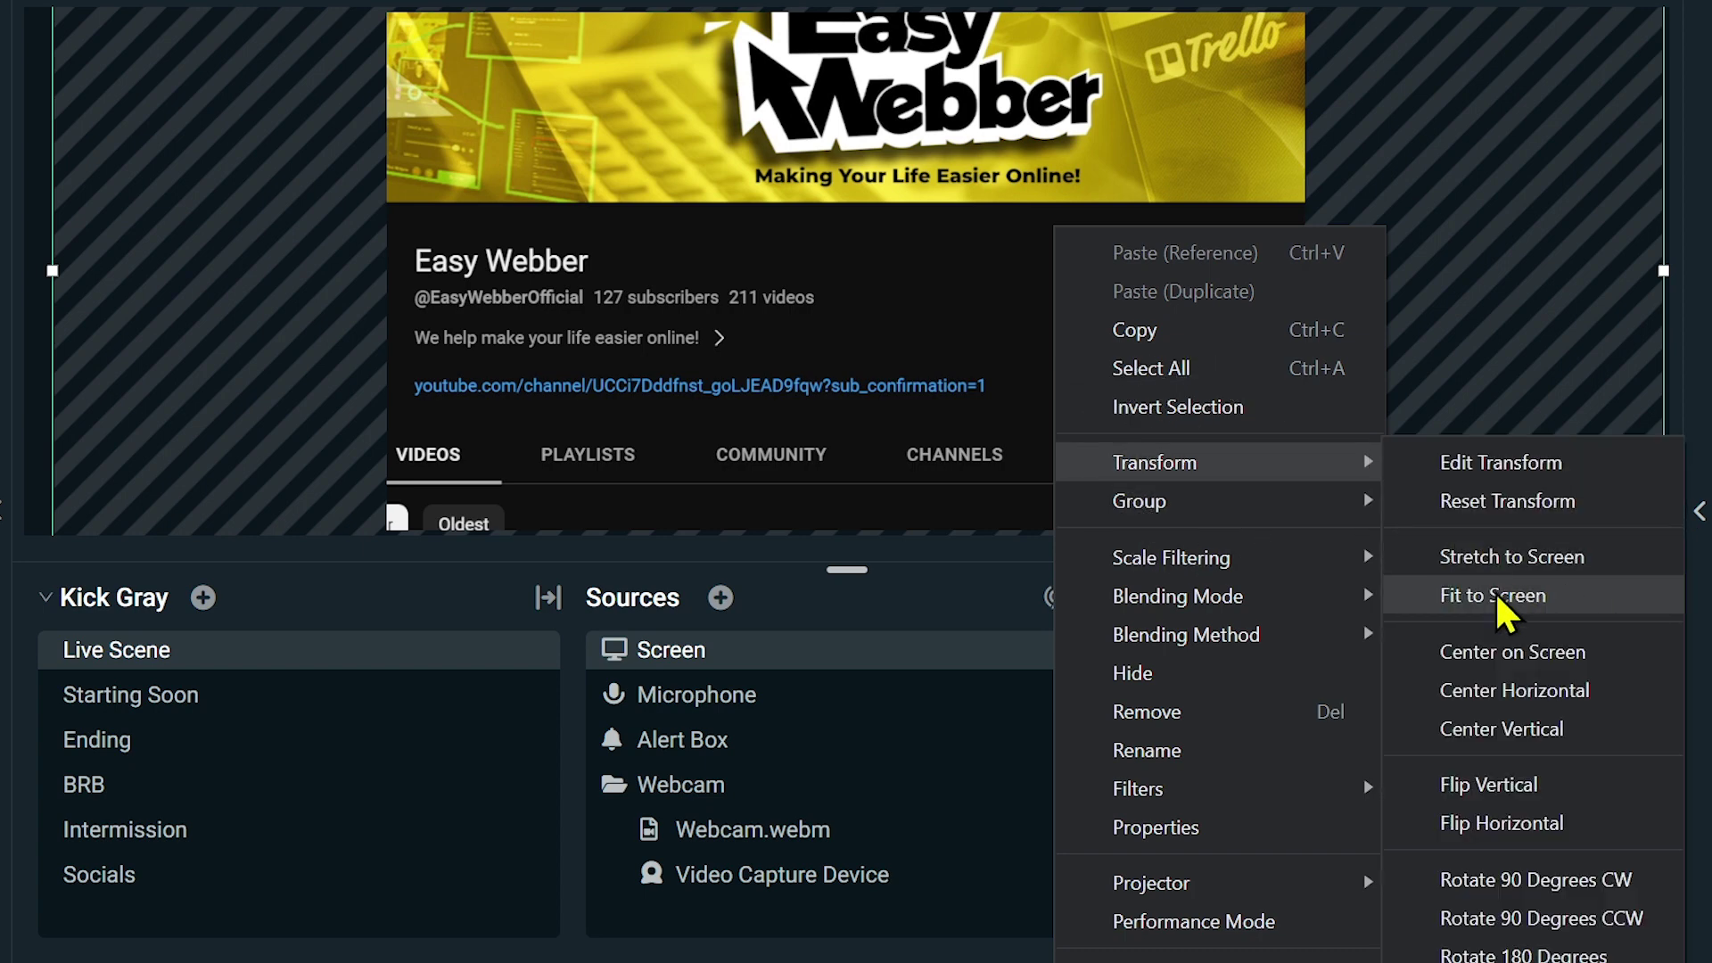
left_click(1575, 595)
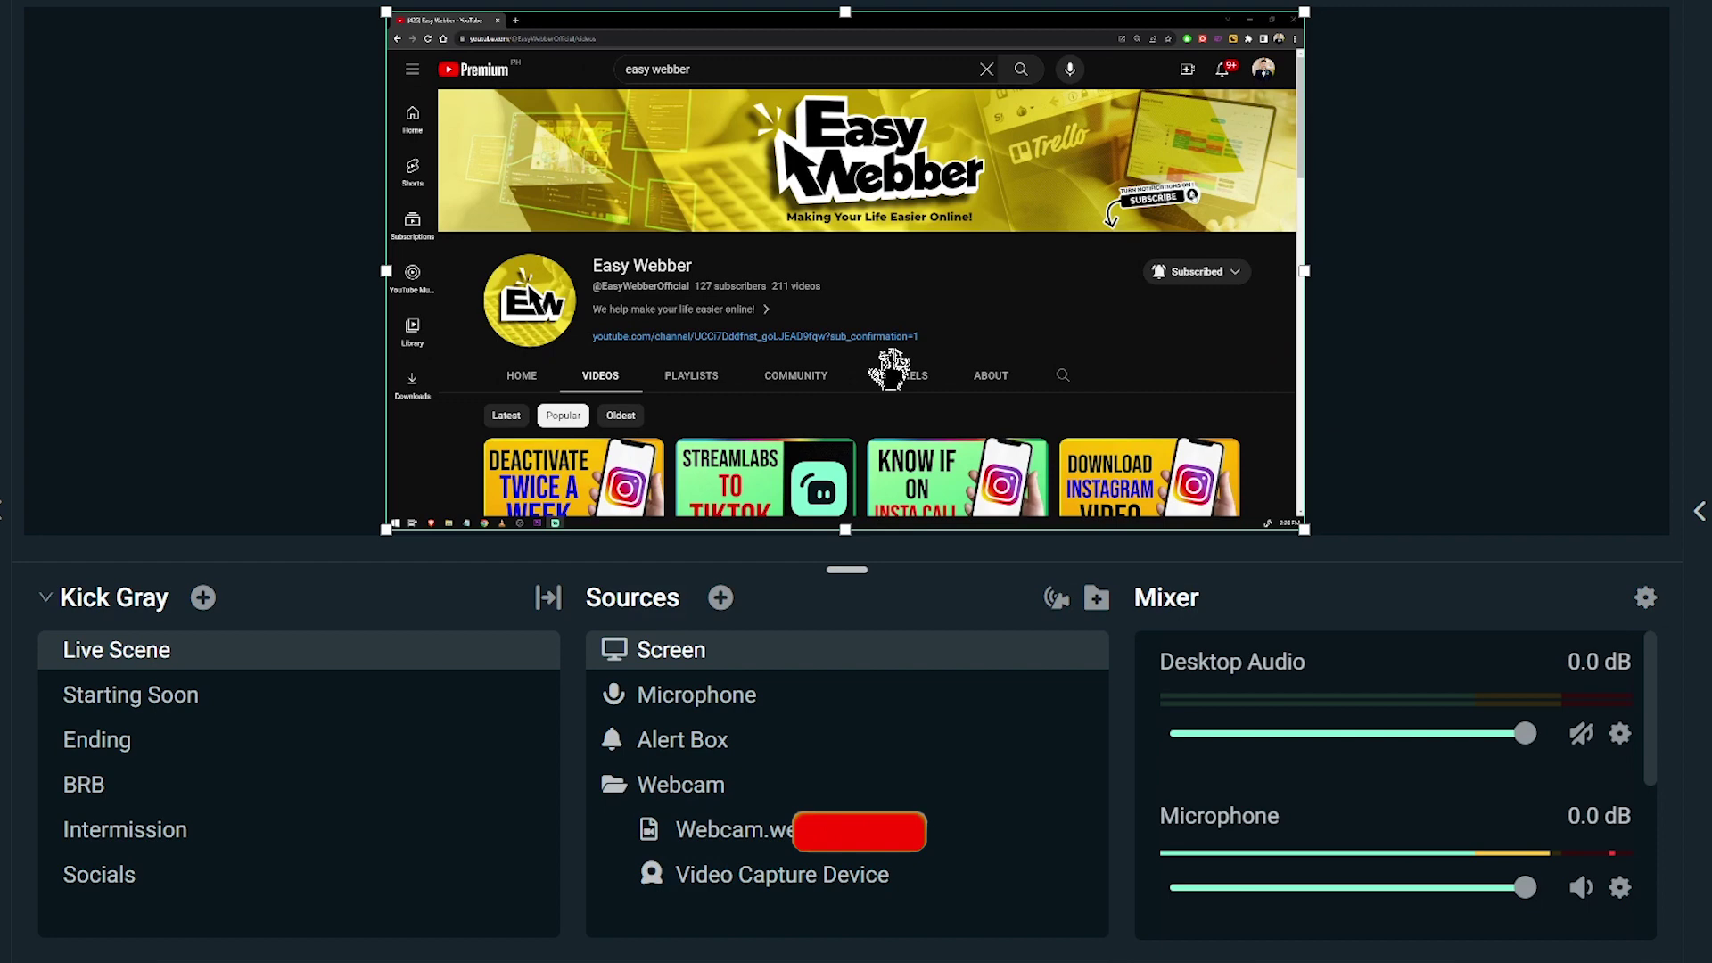
left_click(1518, 361)
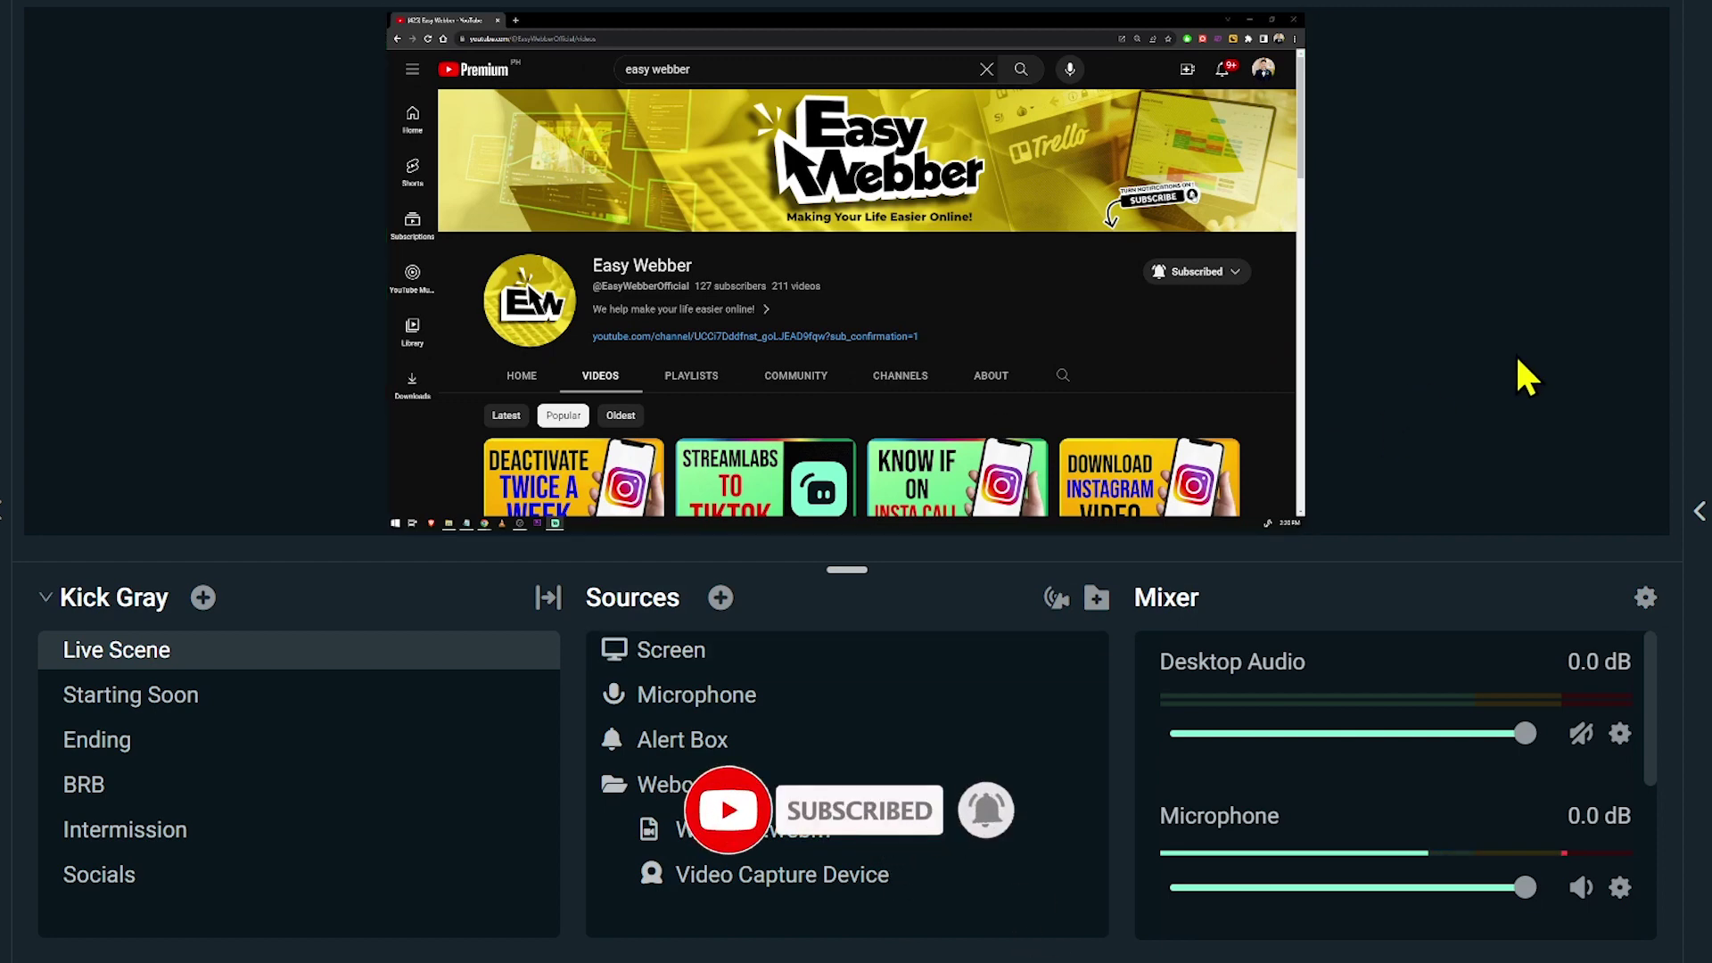
- Enlarge the Screen source beyond both side edges of the canvas, and reset its transform
left_click(1175, 317)
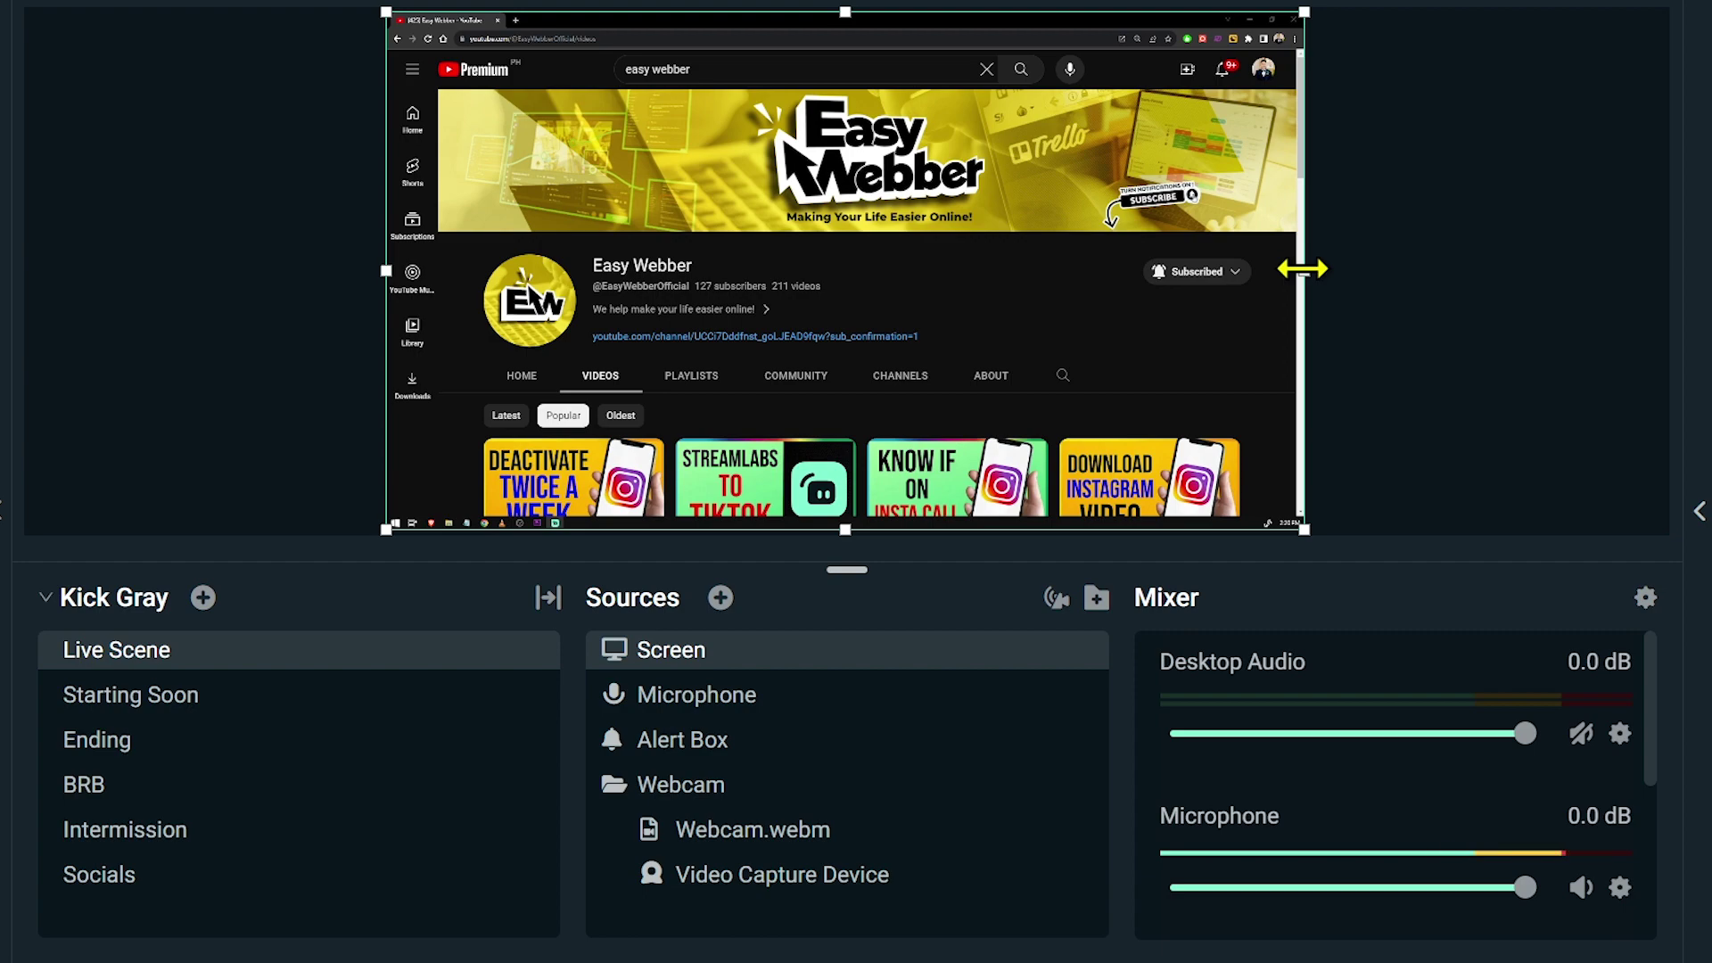
left_click_drag(1302, 270, 1528, 276)
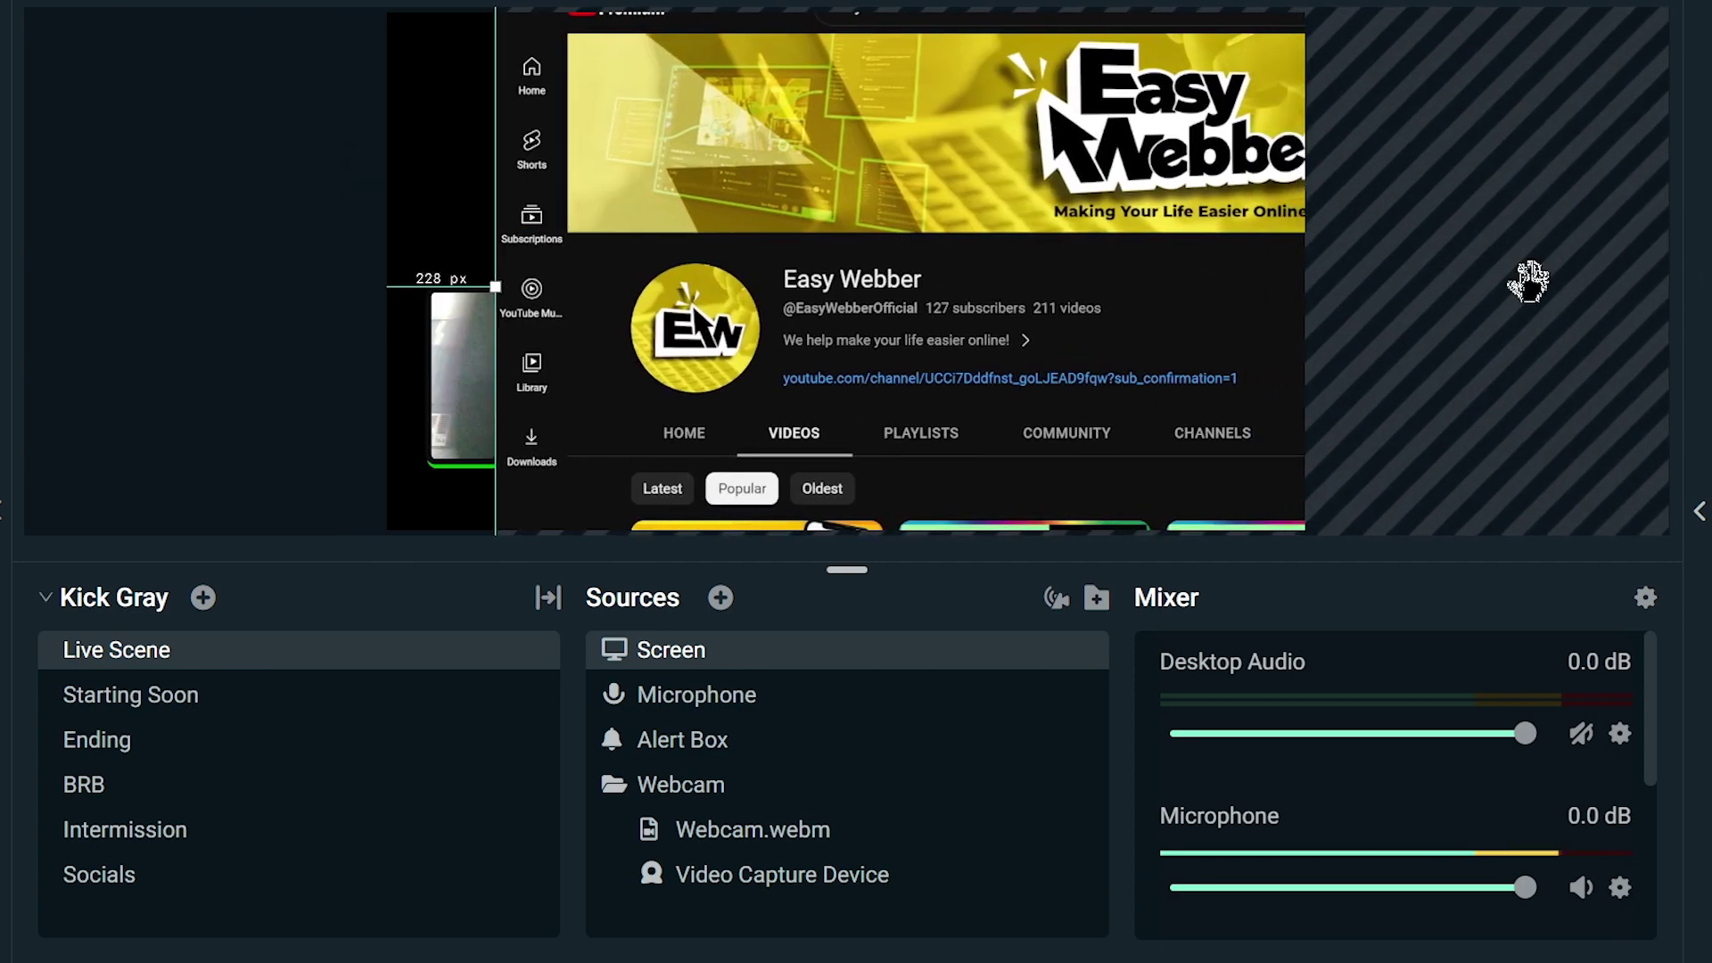
left_click_drag(496, 287, 43, 280)
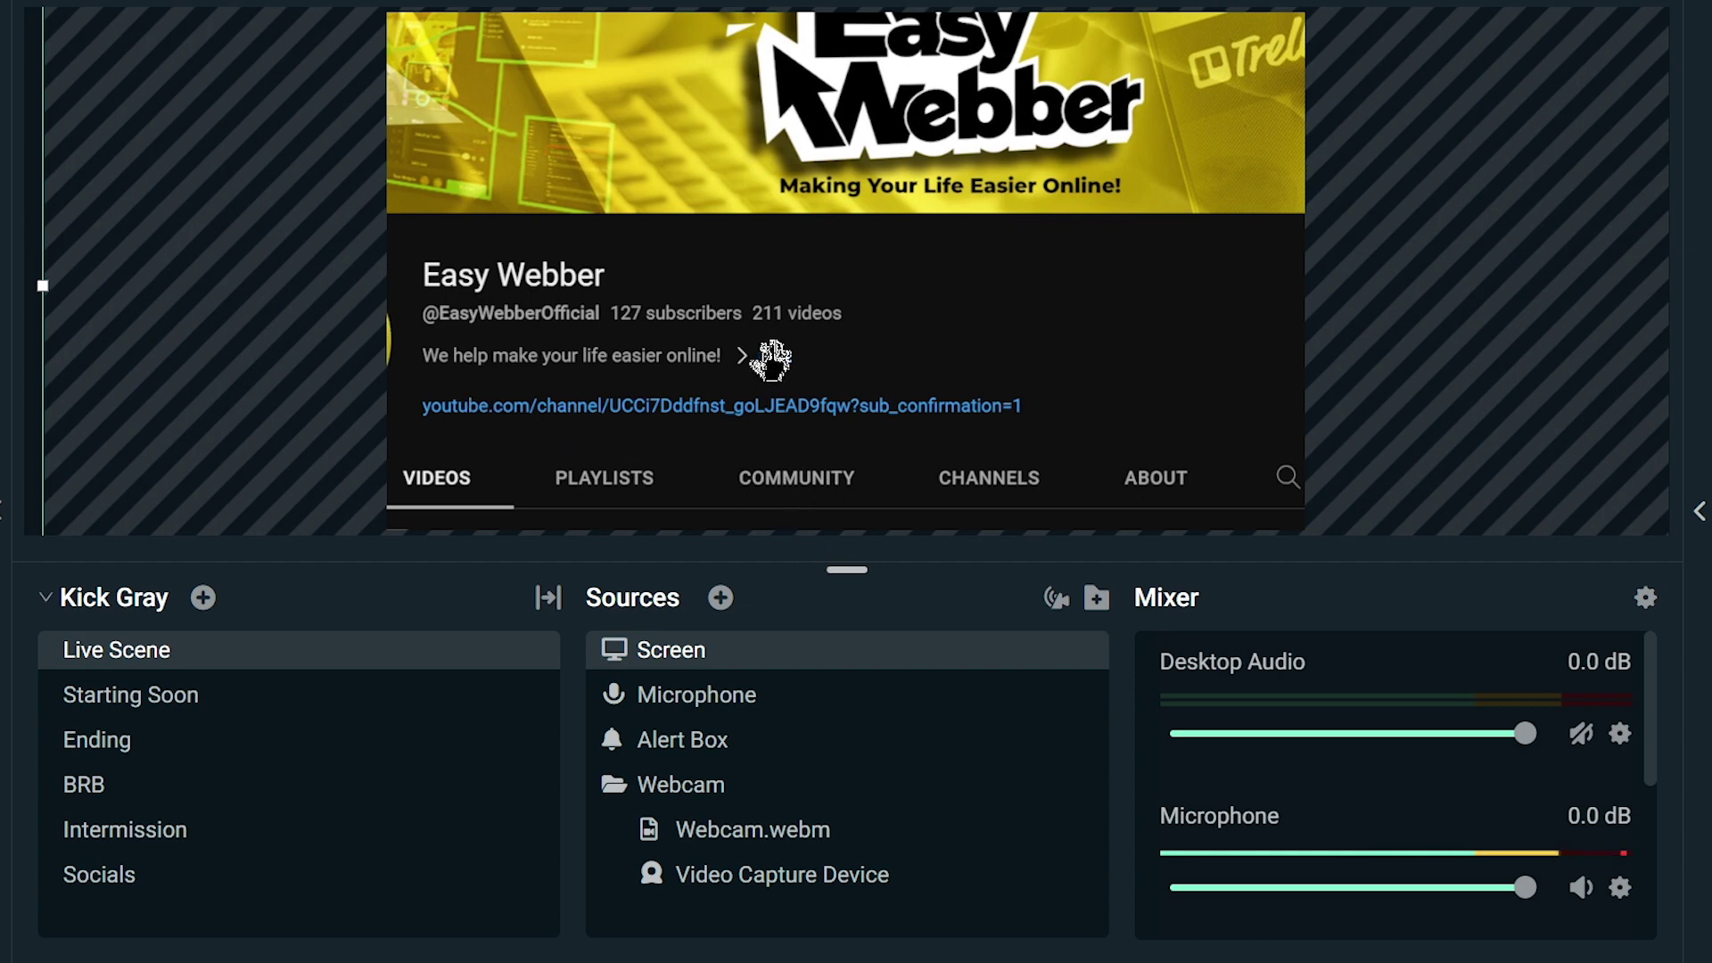
right_click(816, 353)
mouse_move(1076, 470)
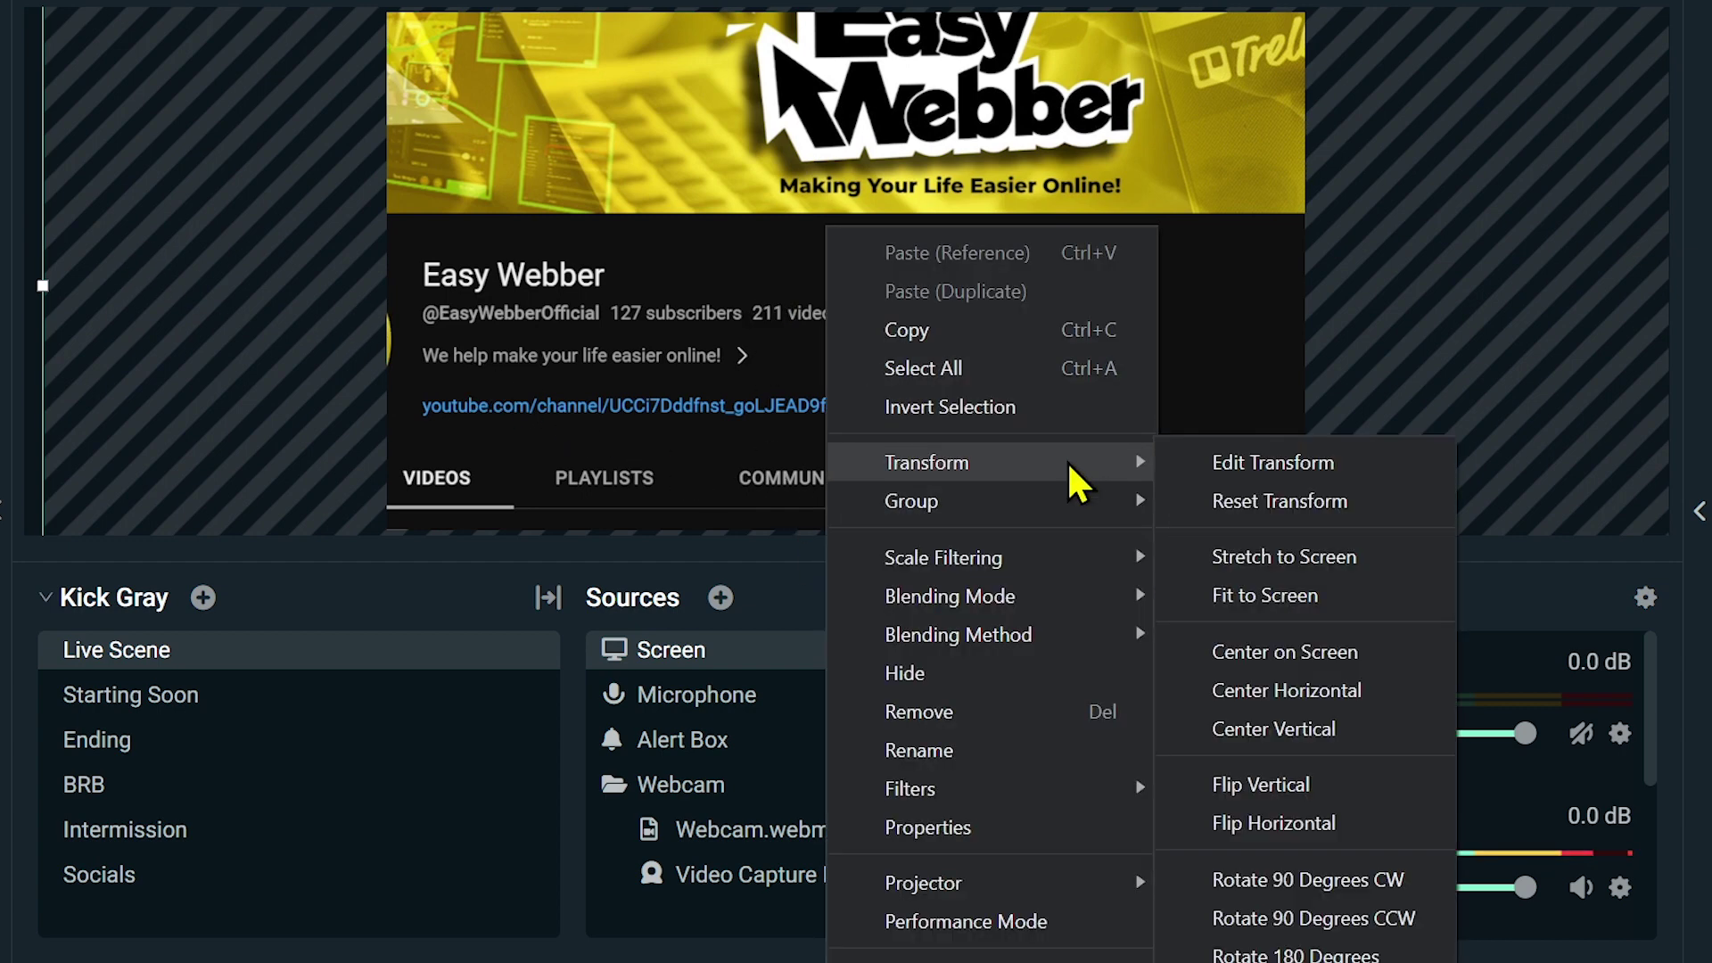
left_click(1277, 501)
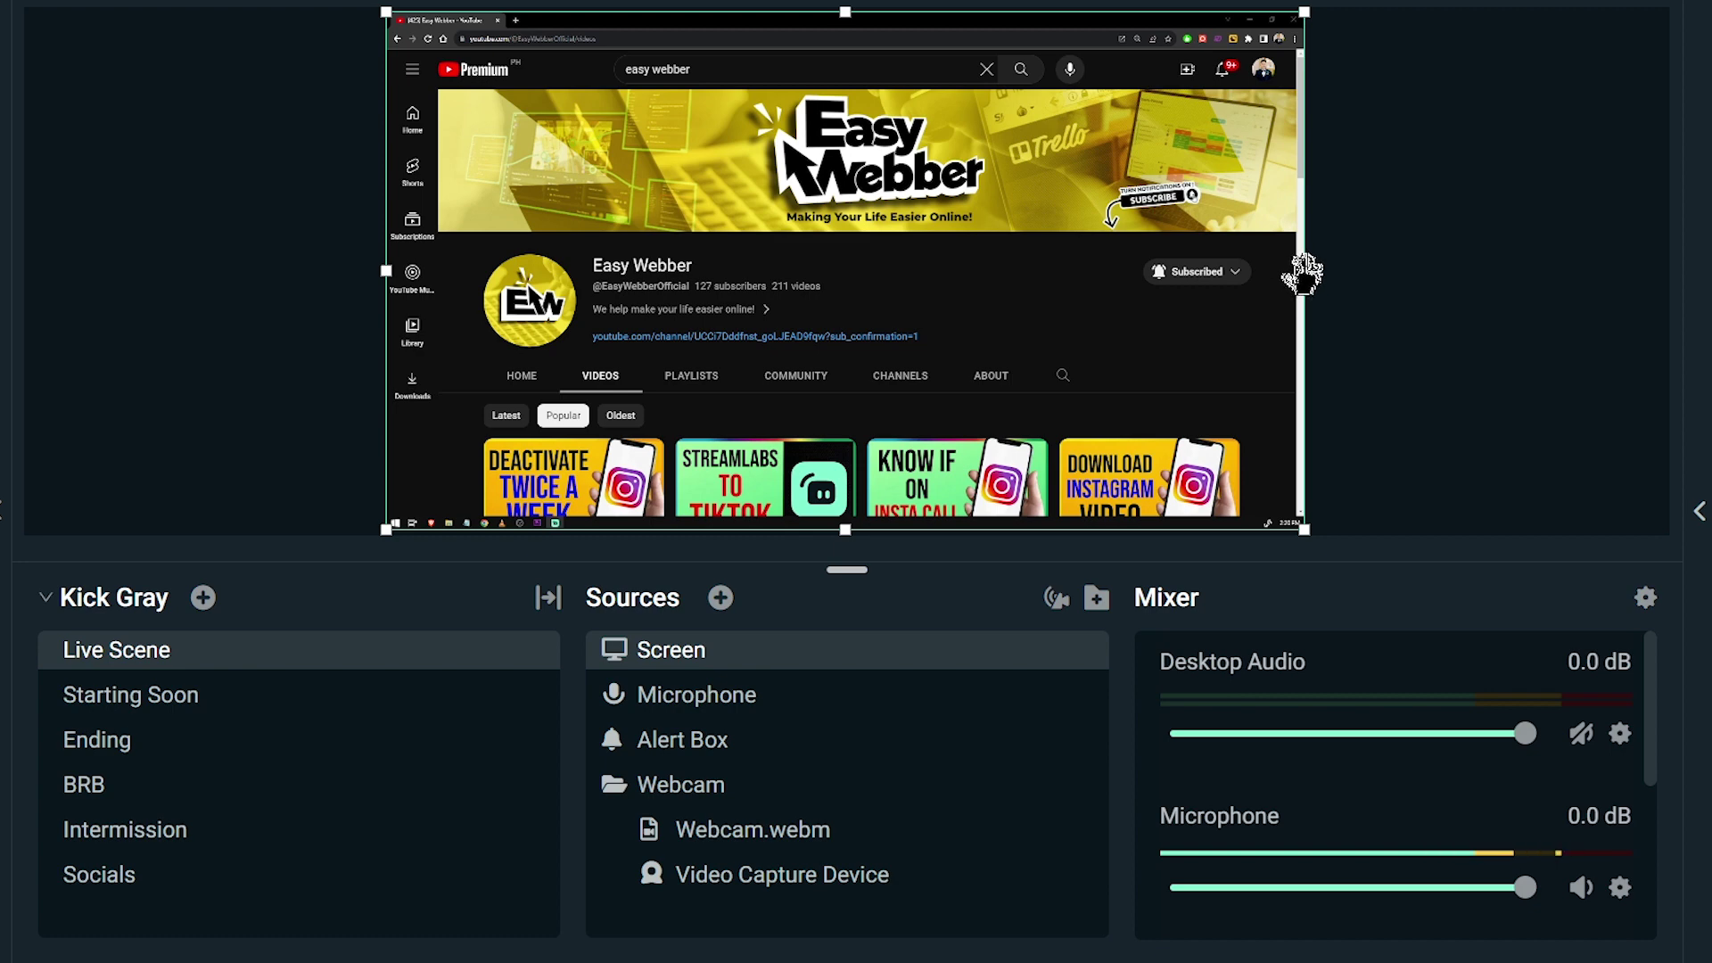
- Crop the Screen source's right side to about 1065 px from the canvas's right edge, and reset its transform
left_click_drag(1303, 270, 793, 258)
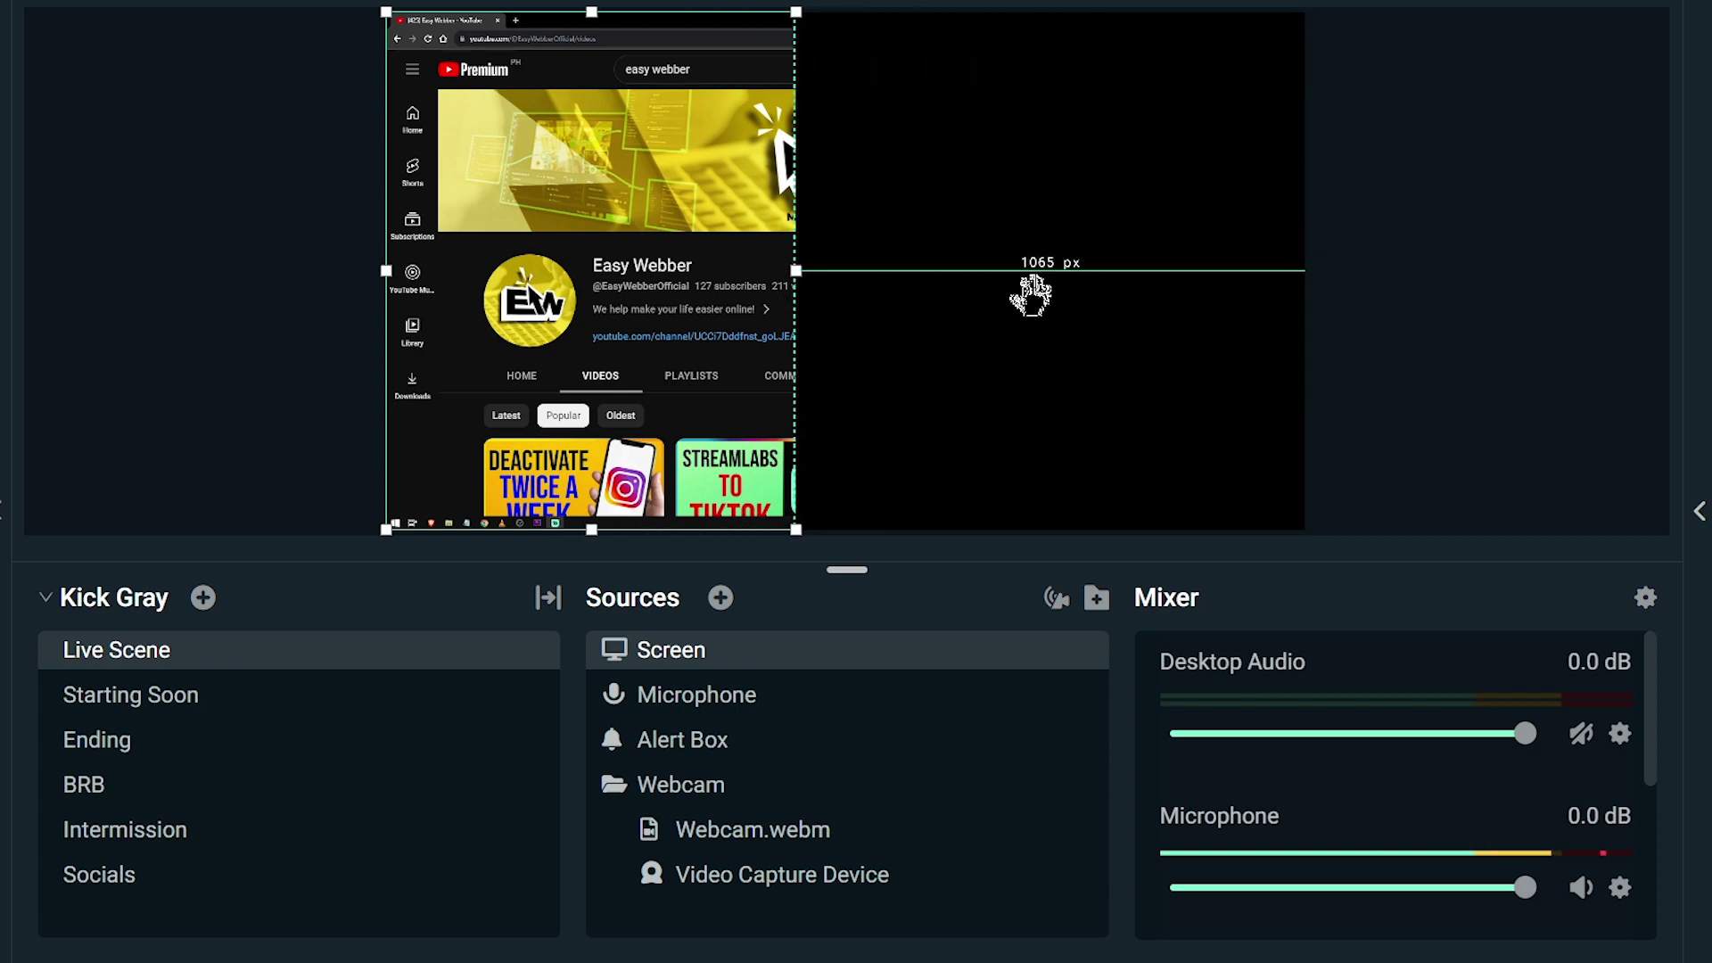
left_click(1034, 296)
left_click(1498, 364)
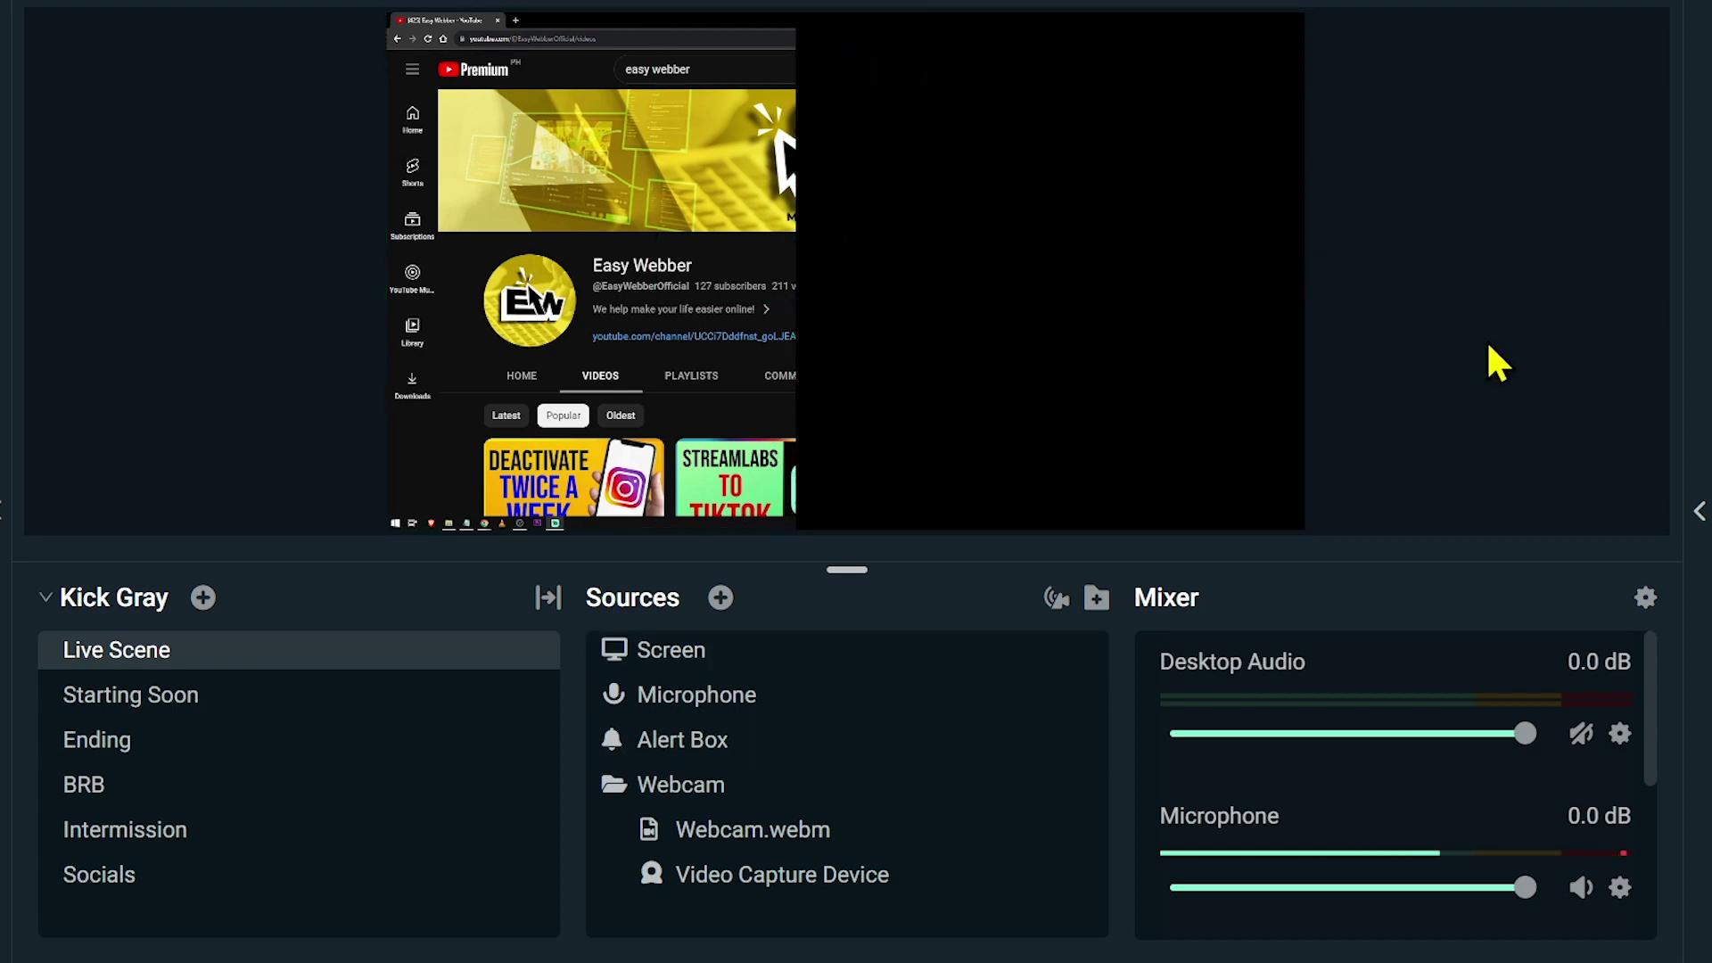
left_click(716, 234)
right_click(714, 230)
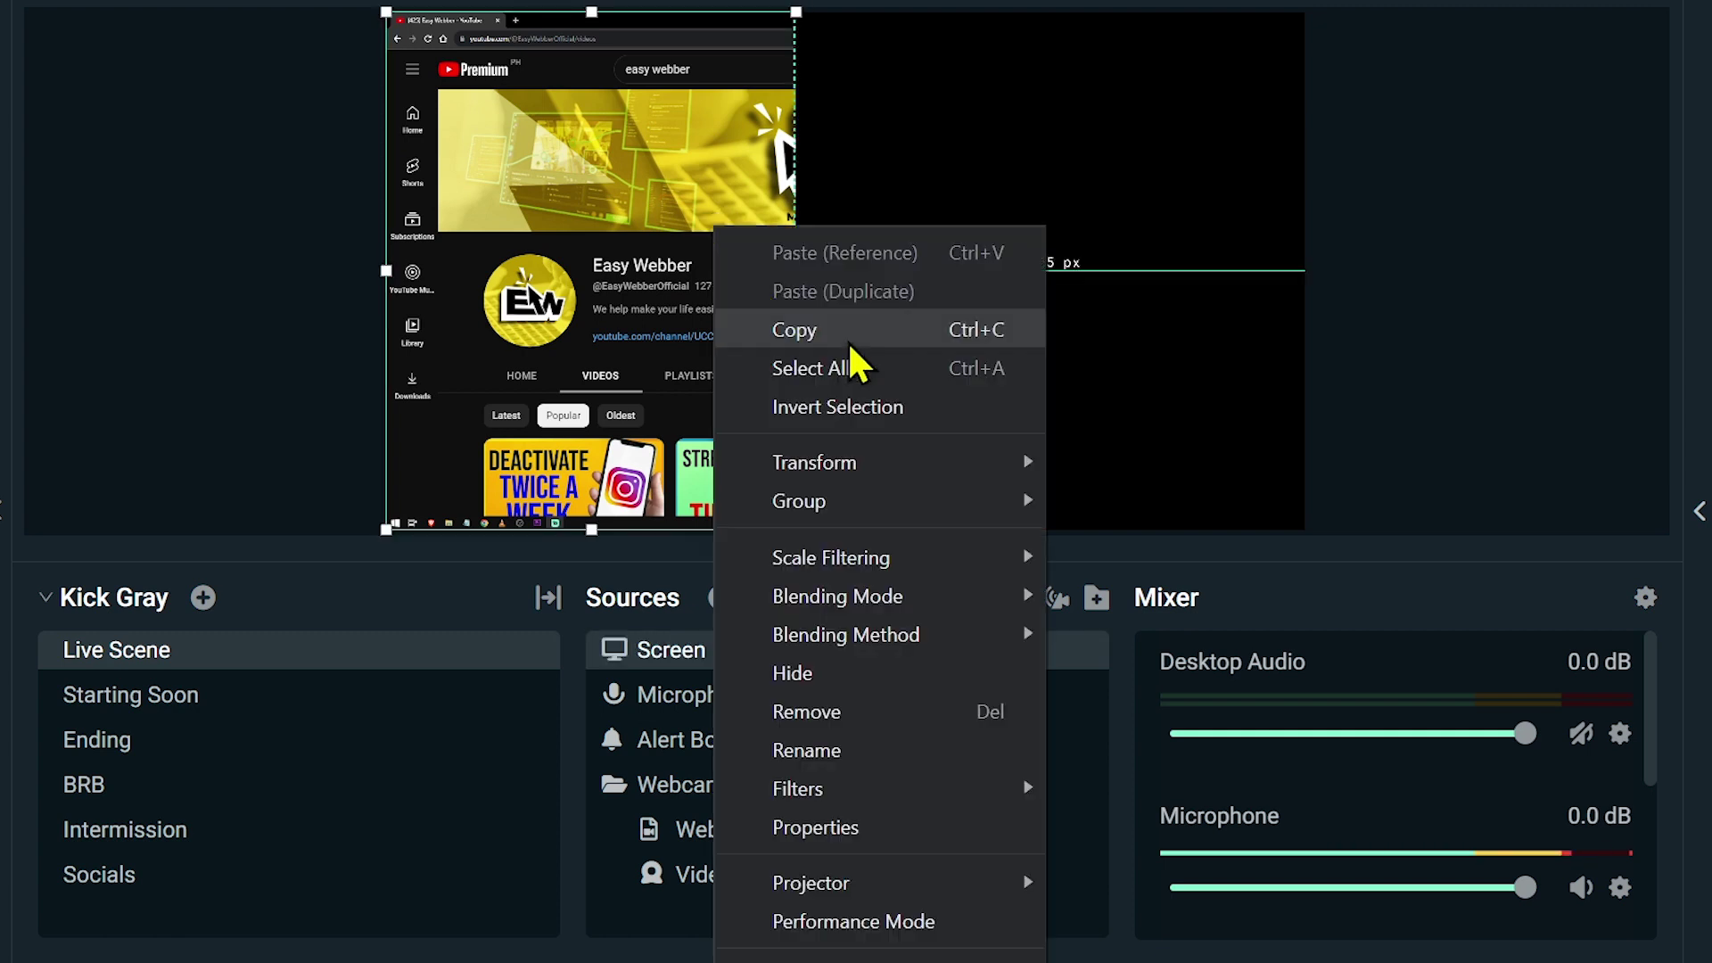
mouse_move(940, 464)
left_click(1125, 499)
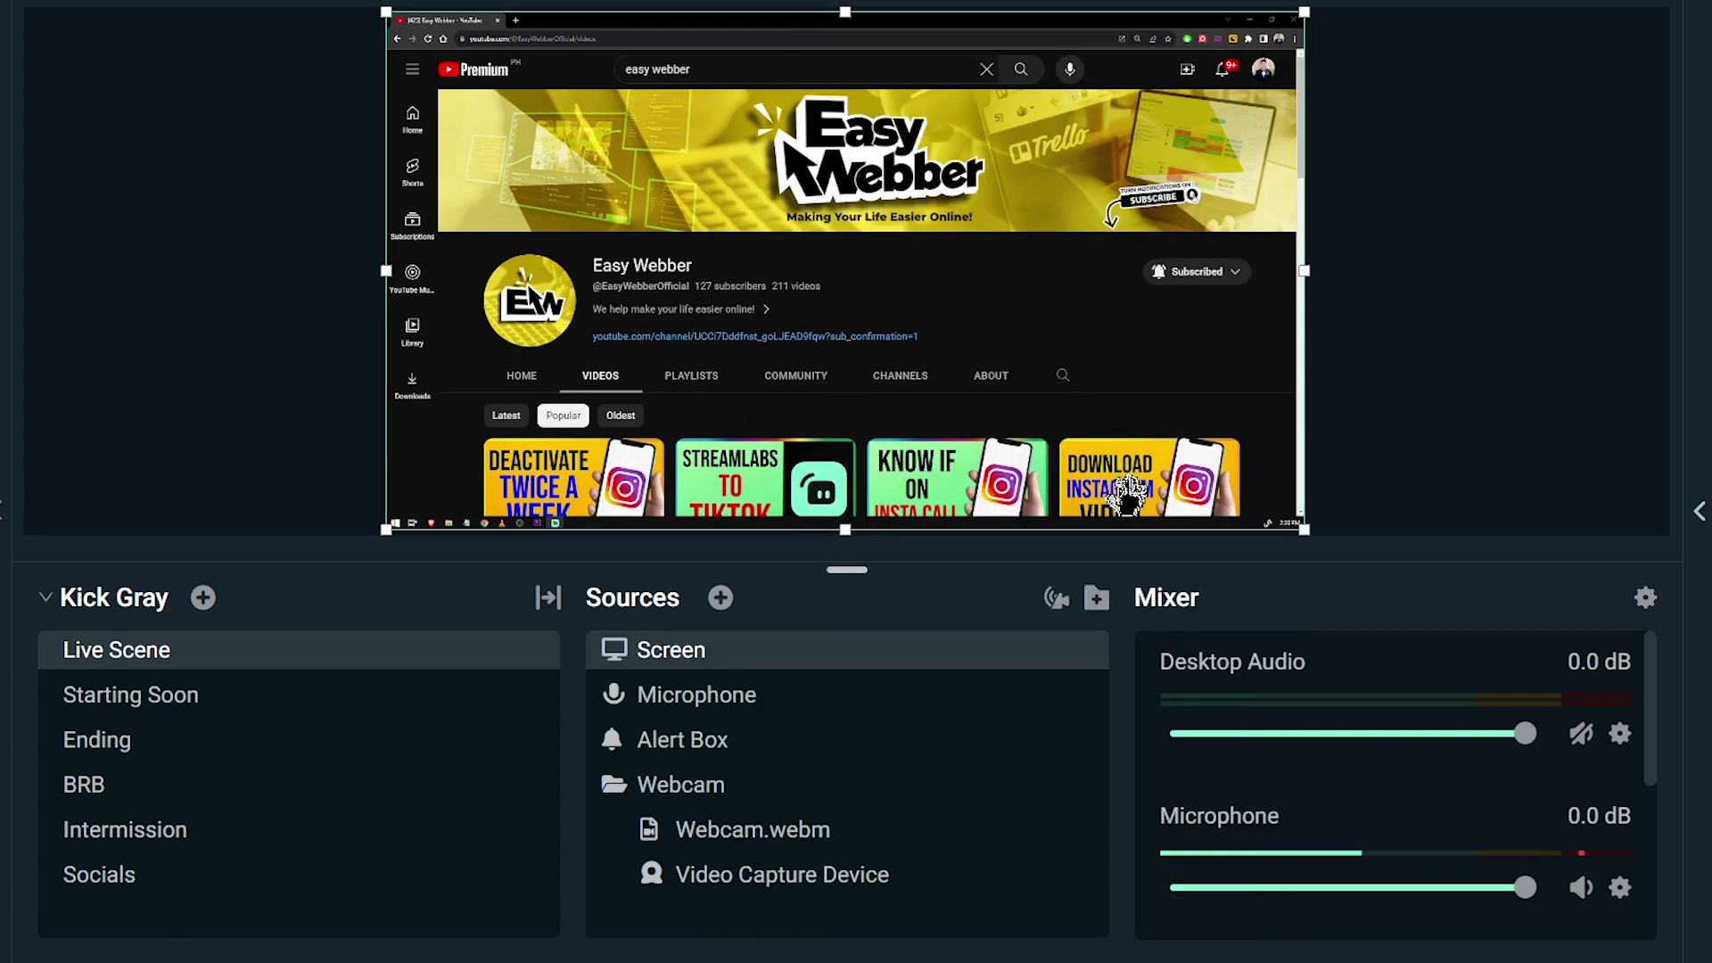
left_click(1420, 367)
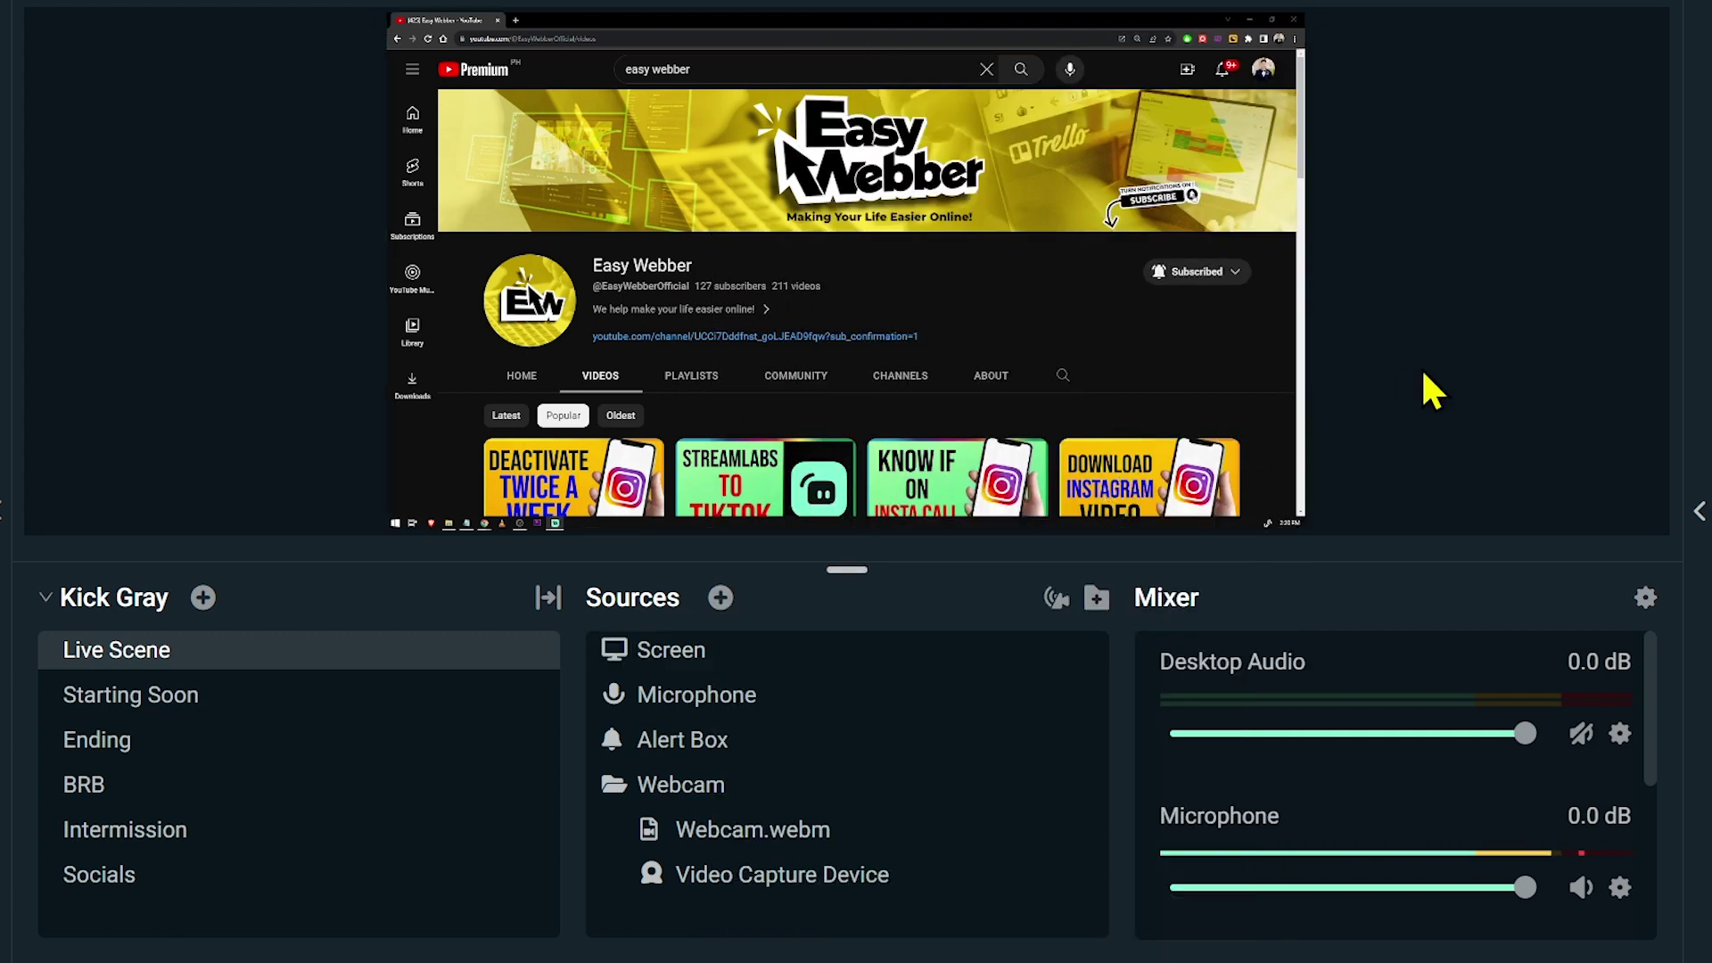
- Crop the Screen source's right side to about 1186 px from the canvas's right edge
left_click(1138, 266)
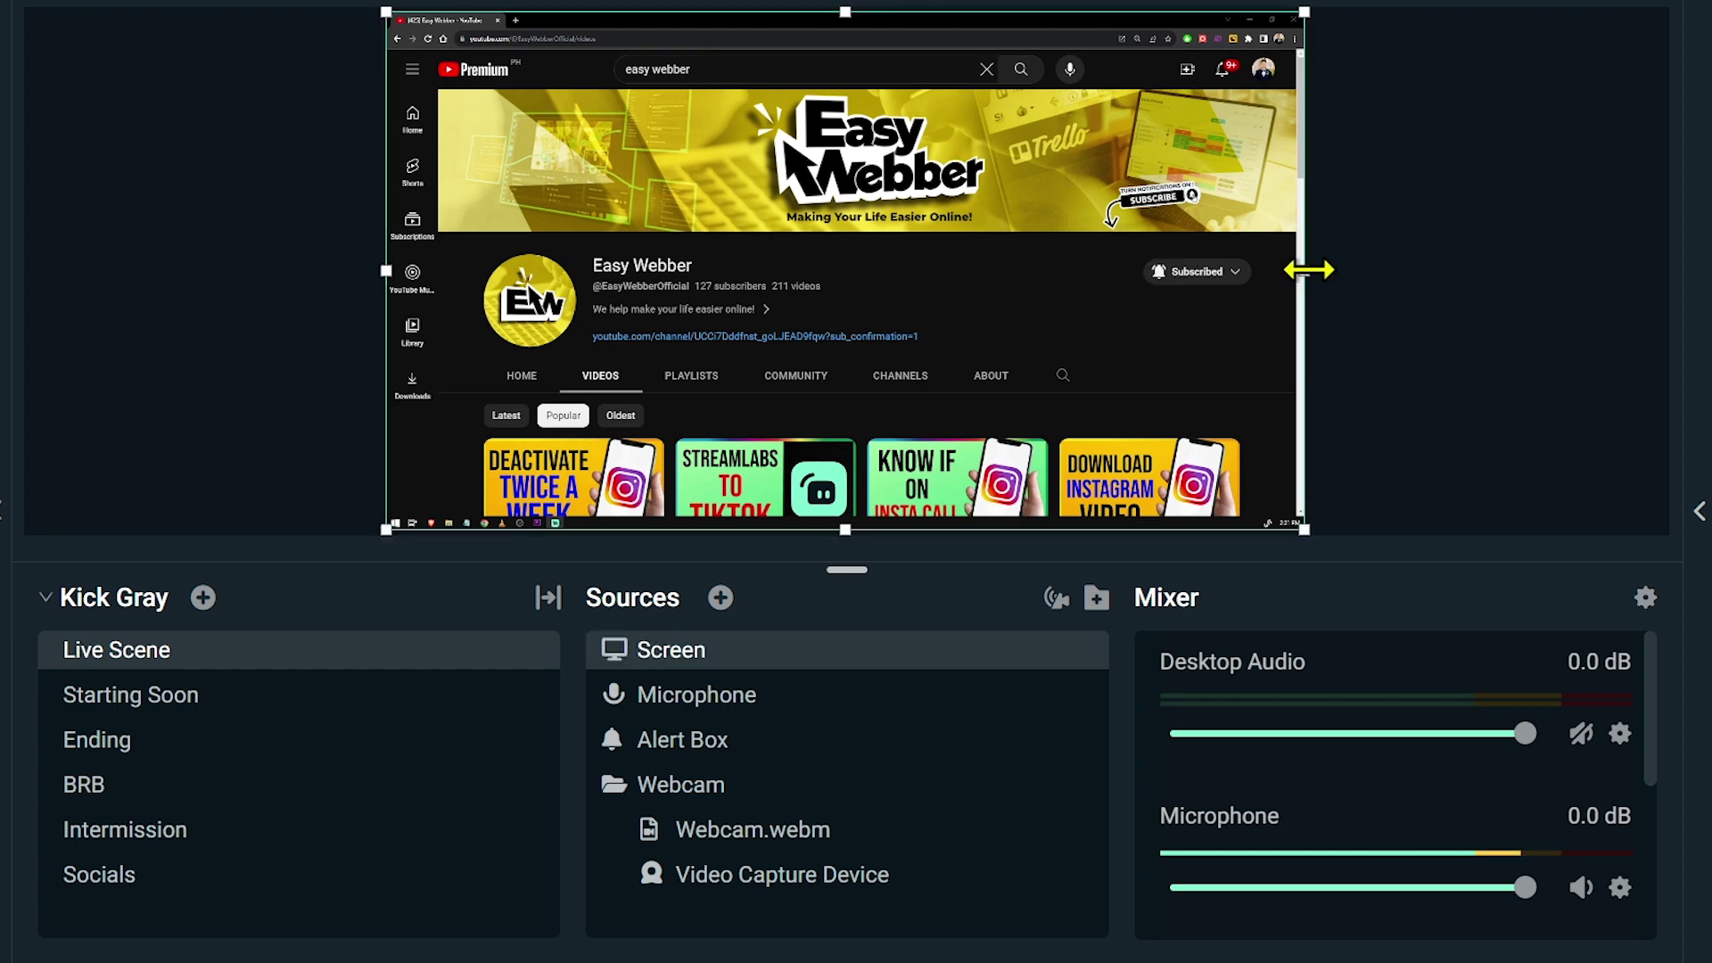
left_click_drag(1309, 271, 896, 234)
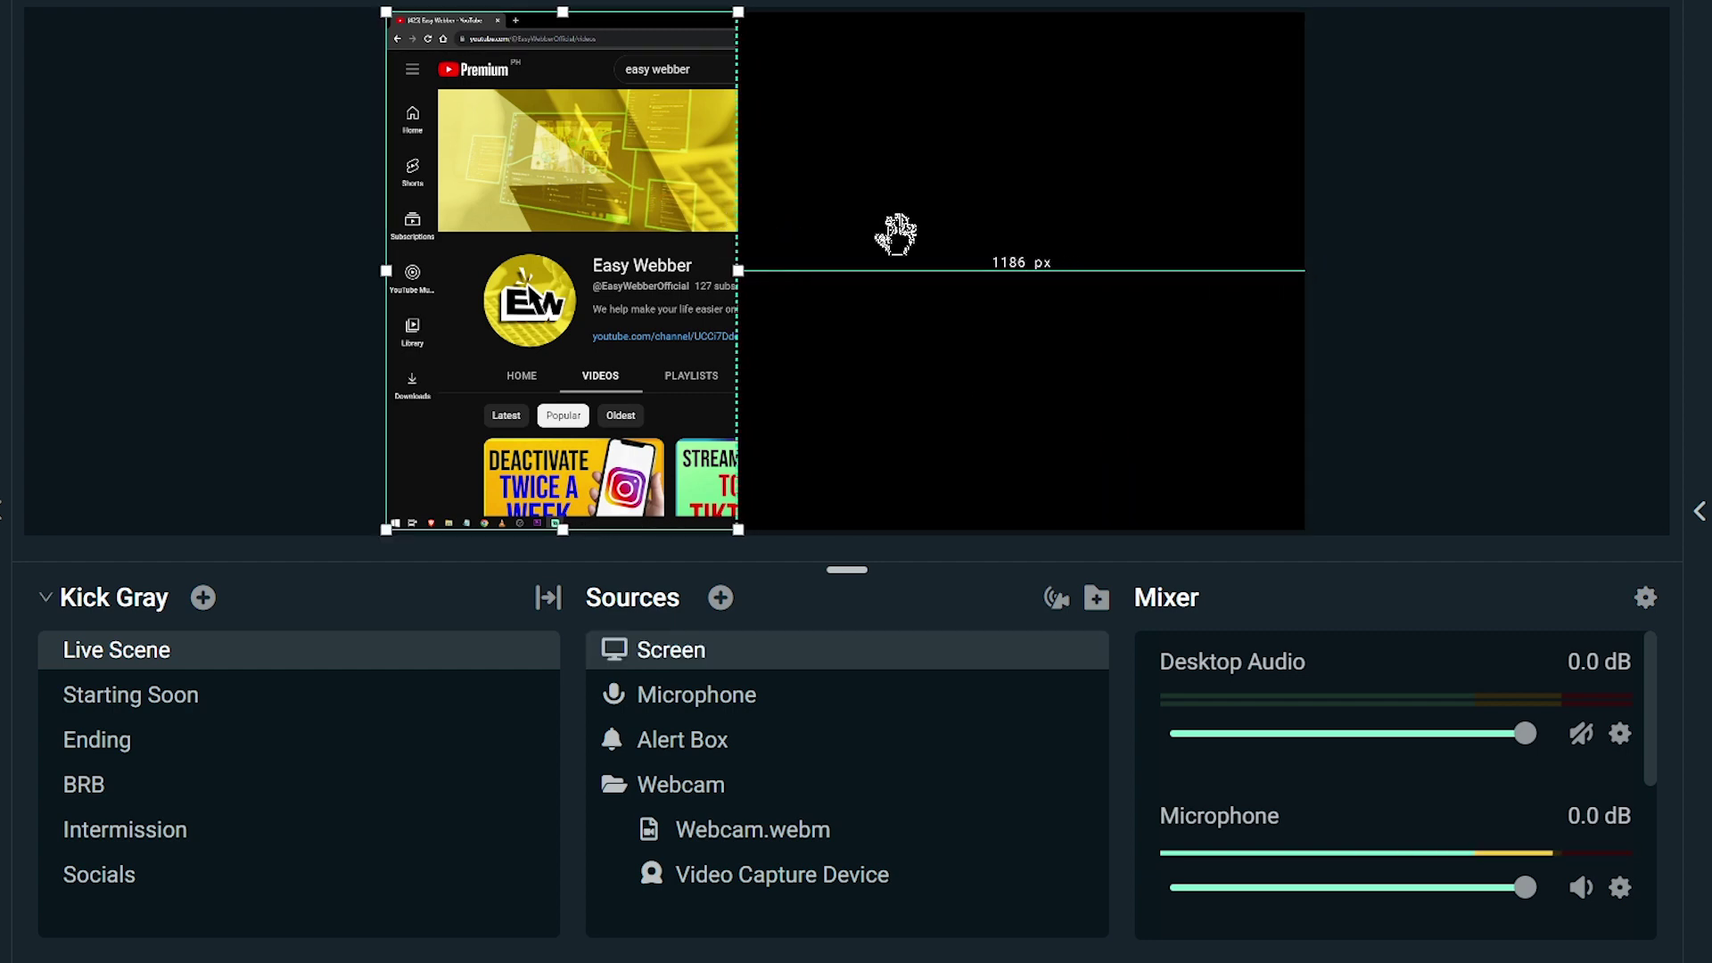
left_click(1055, 259)
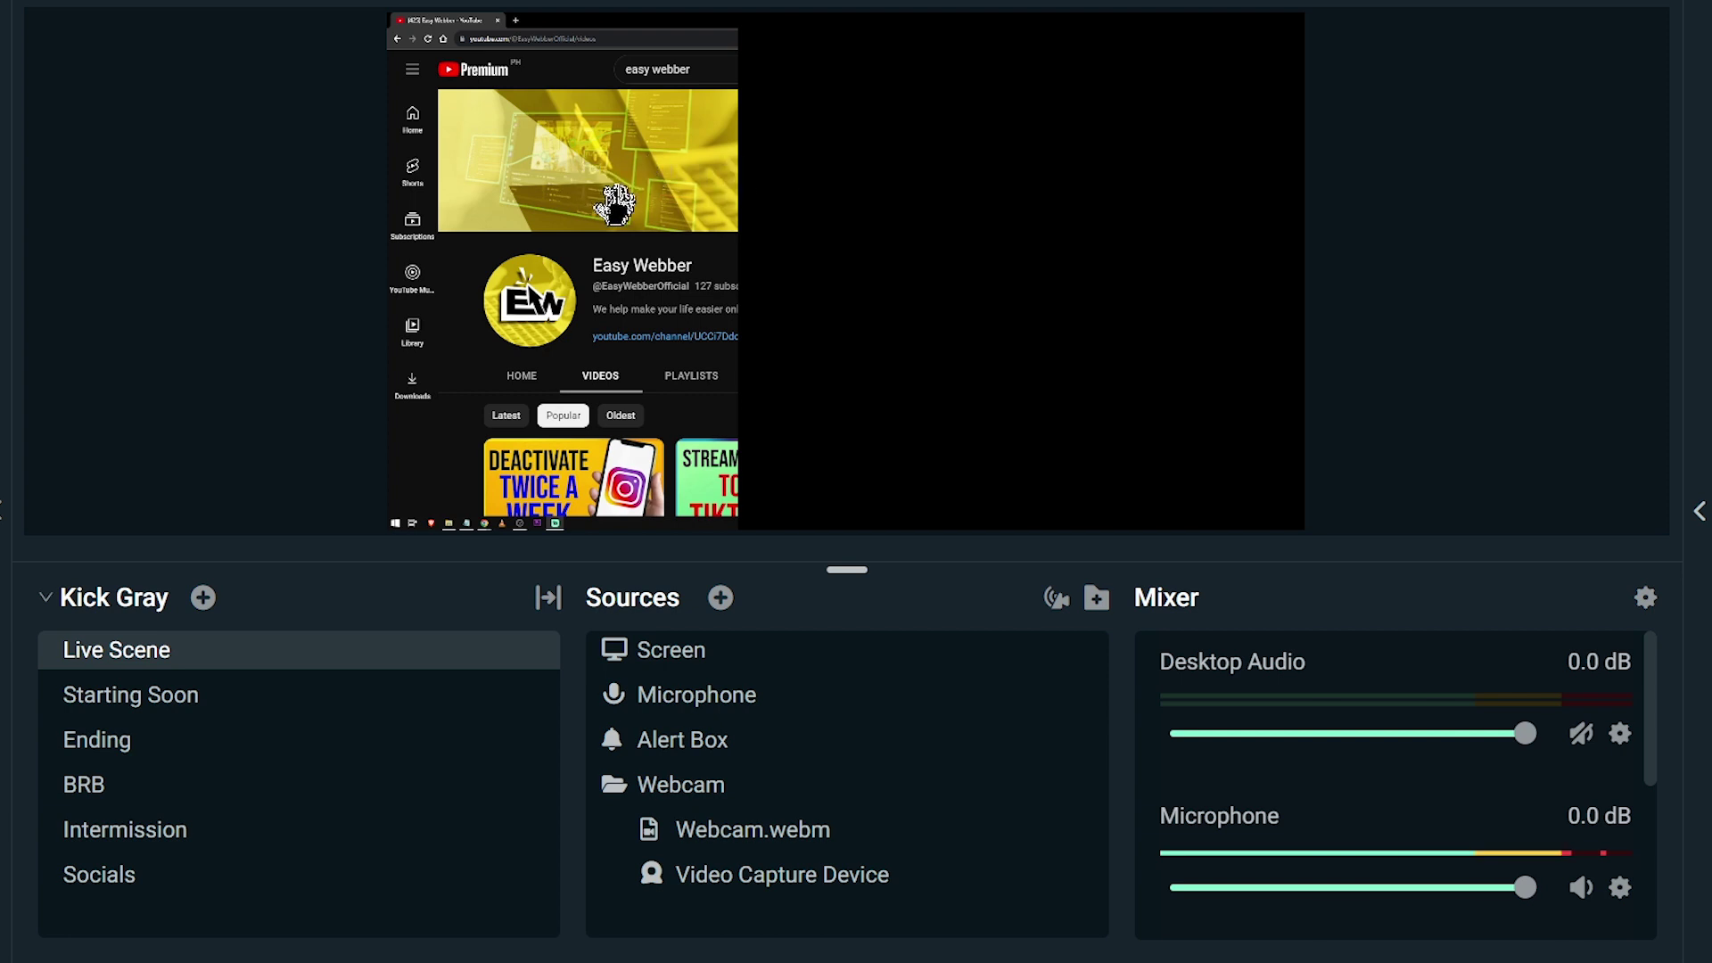
left_click(562, 268)
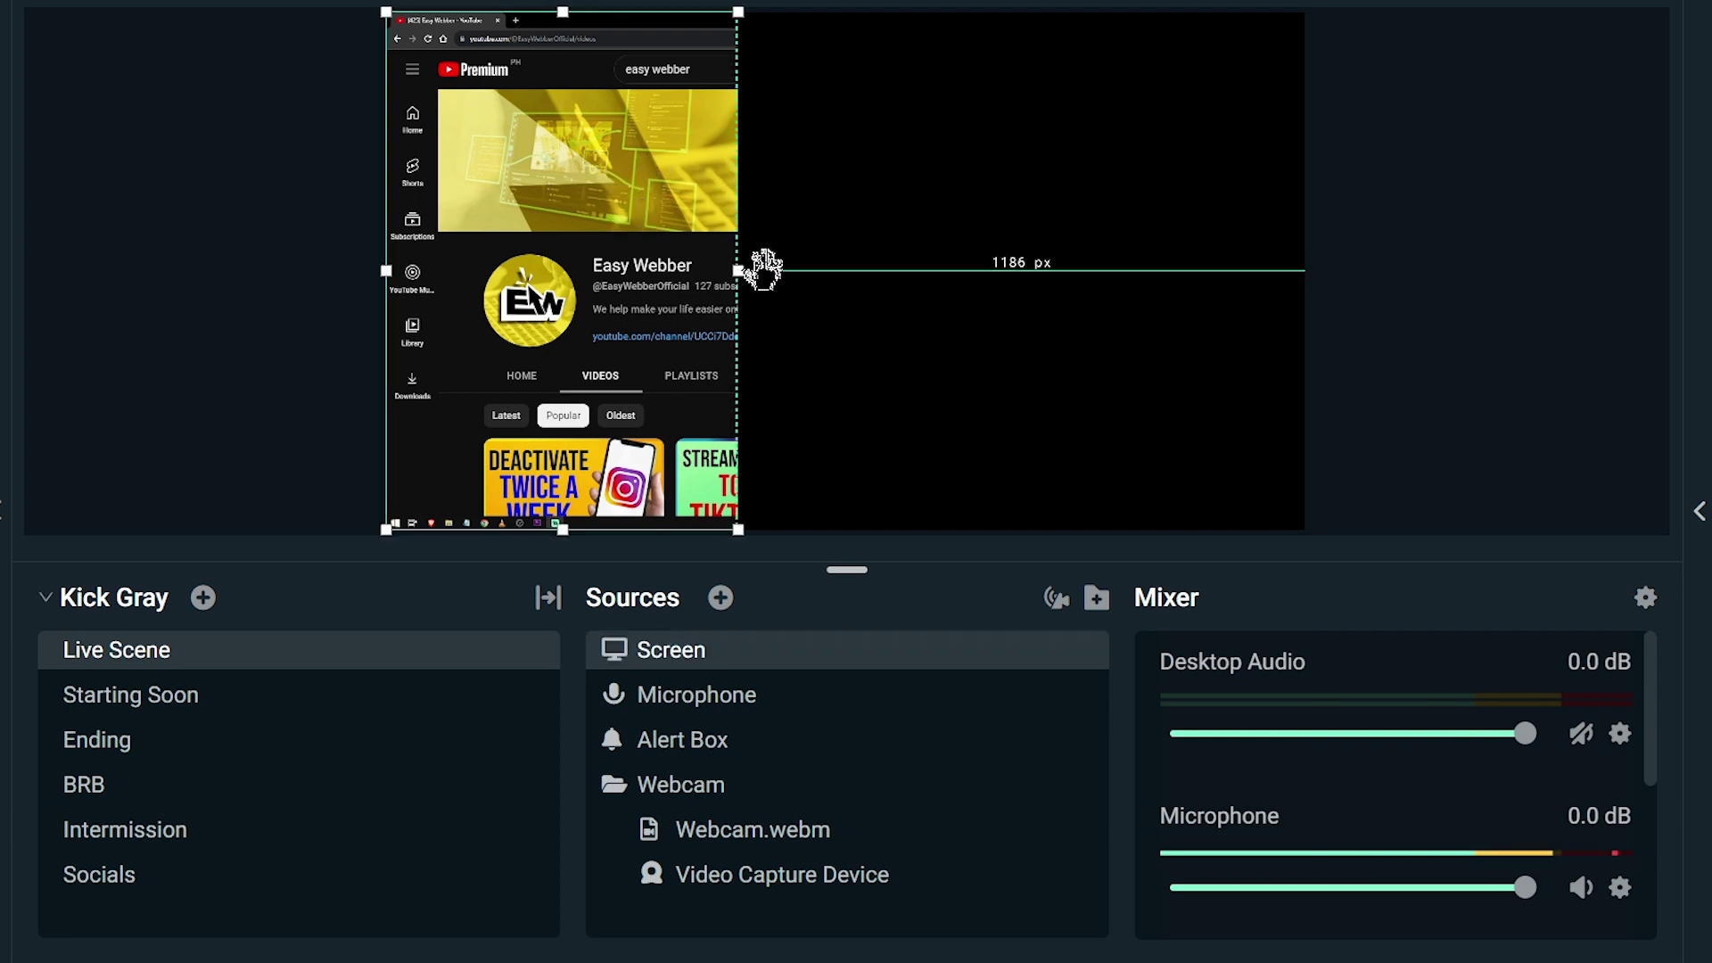
left_click(974, 287)
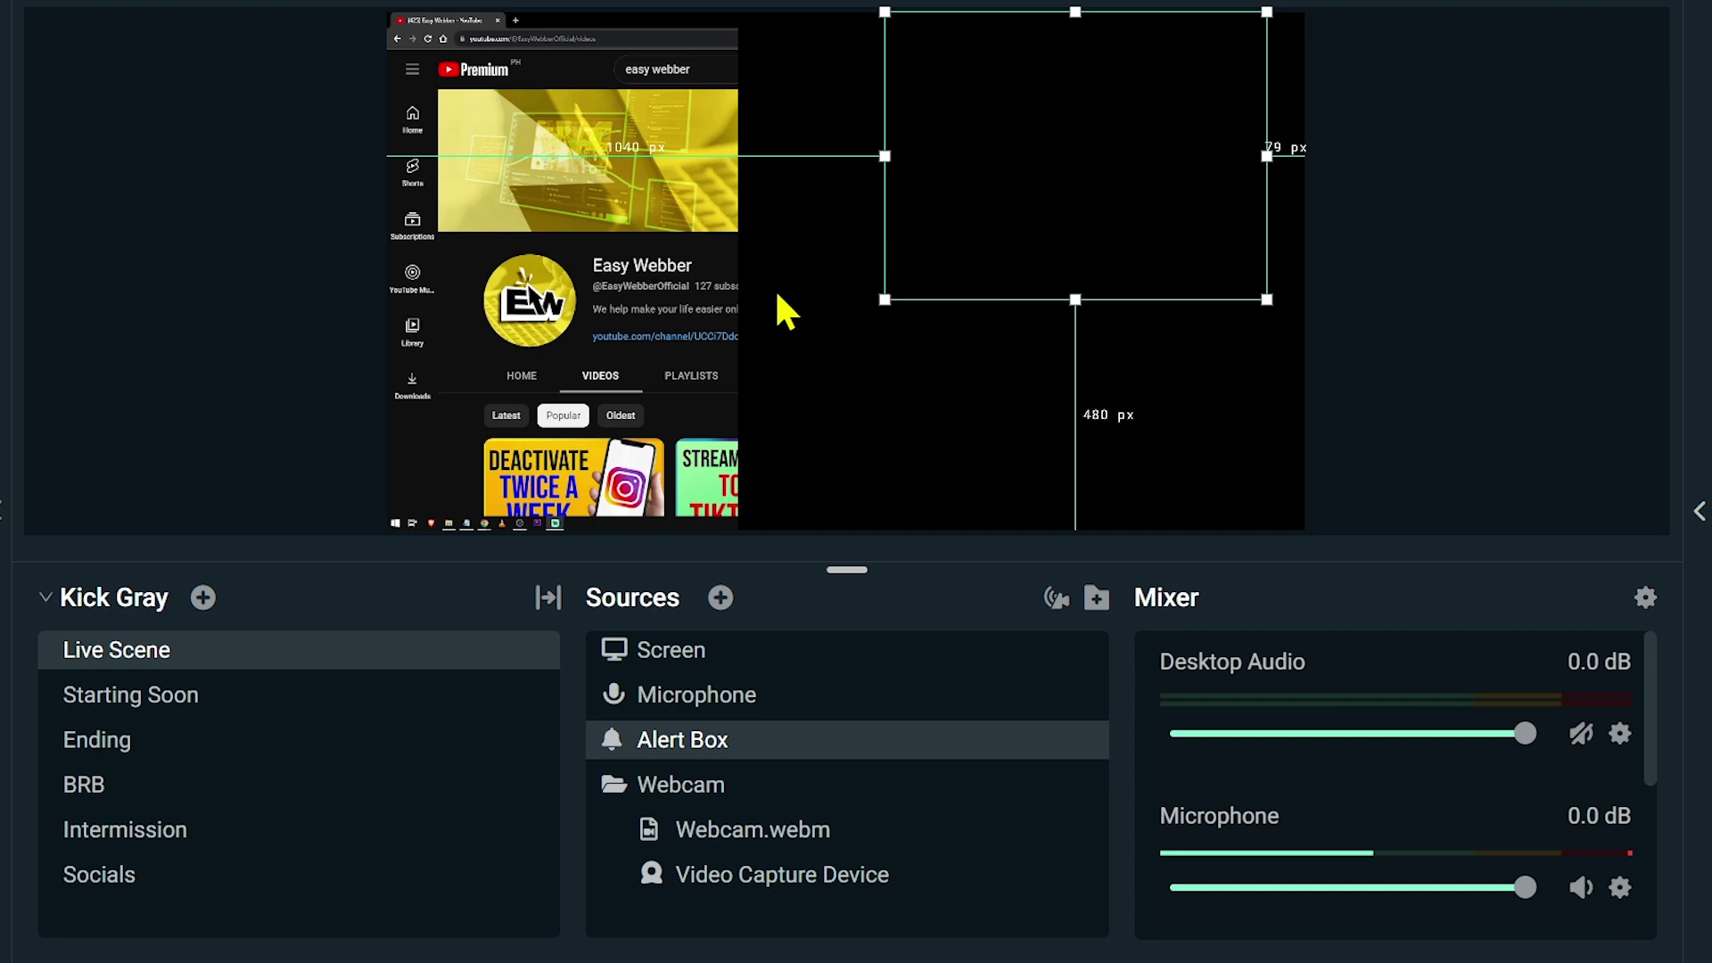
- Stretch the cropped Screen source horizontally to about 422 px from the canvas's right edge, and undo the stretch
left_click(725, 279)
left_click_drag(738, 277, 1103, 272)
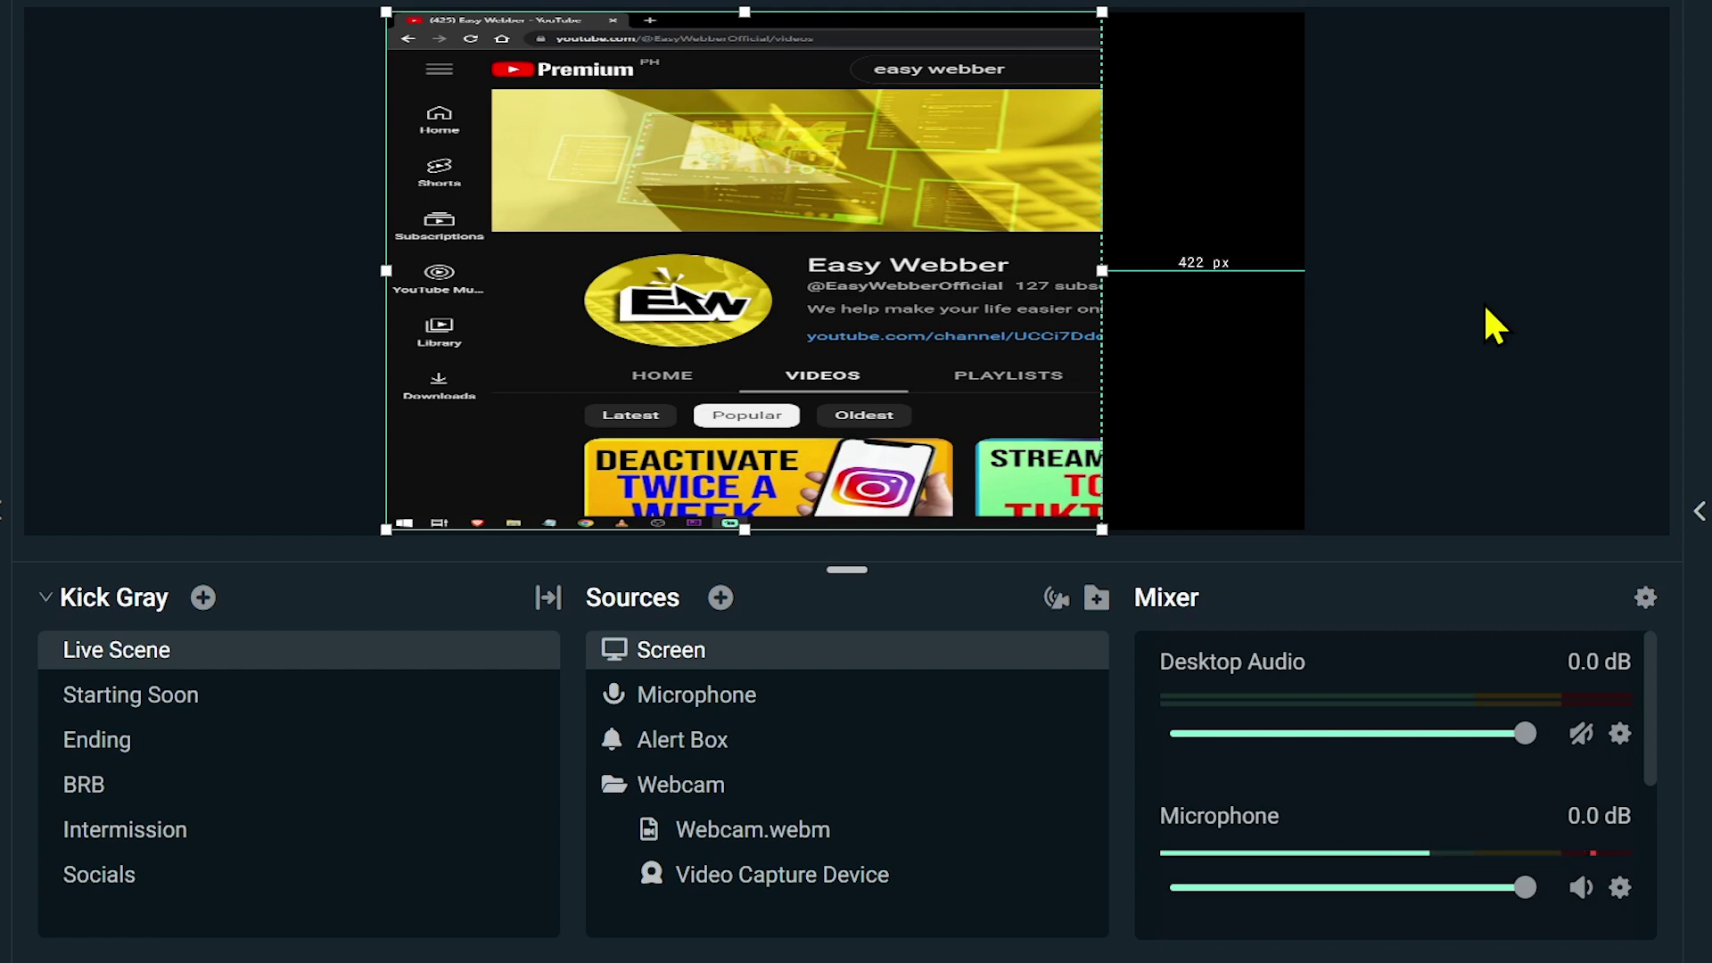
key("ctrl+z")
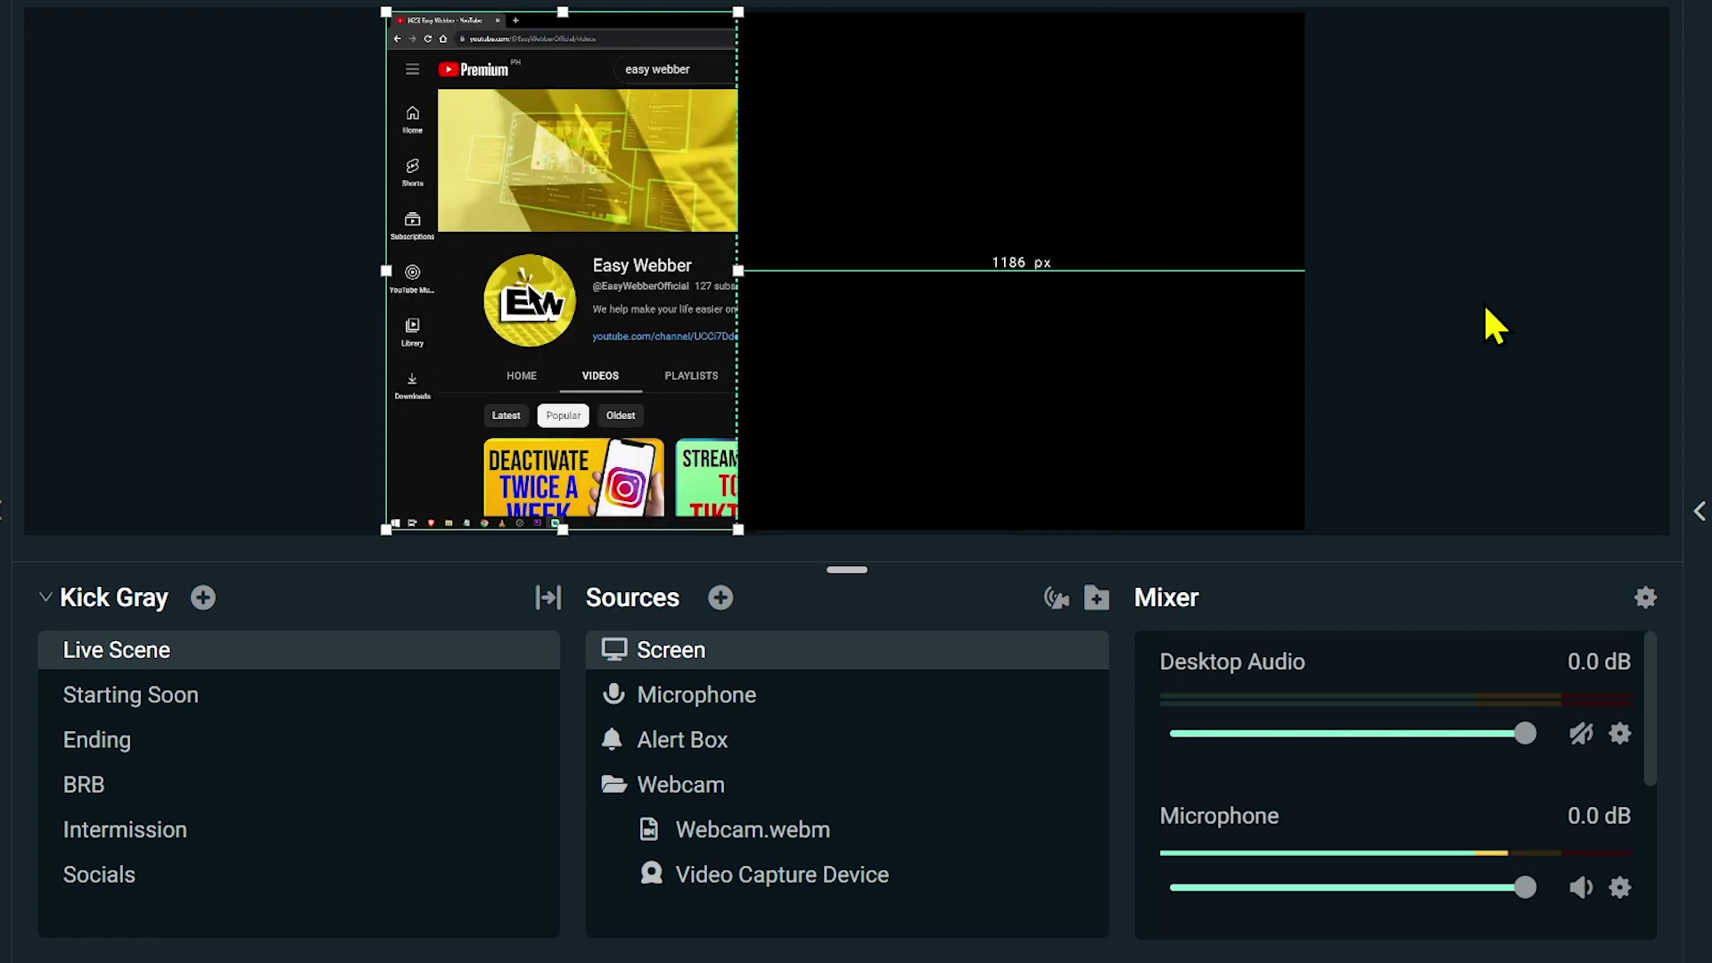
- Reset the transform of the cropped Screen source
right_click(614, 263)
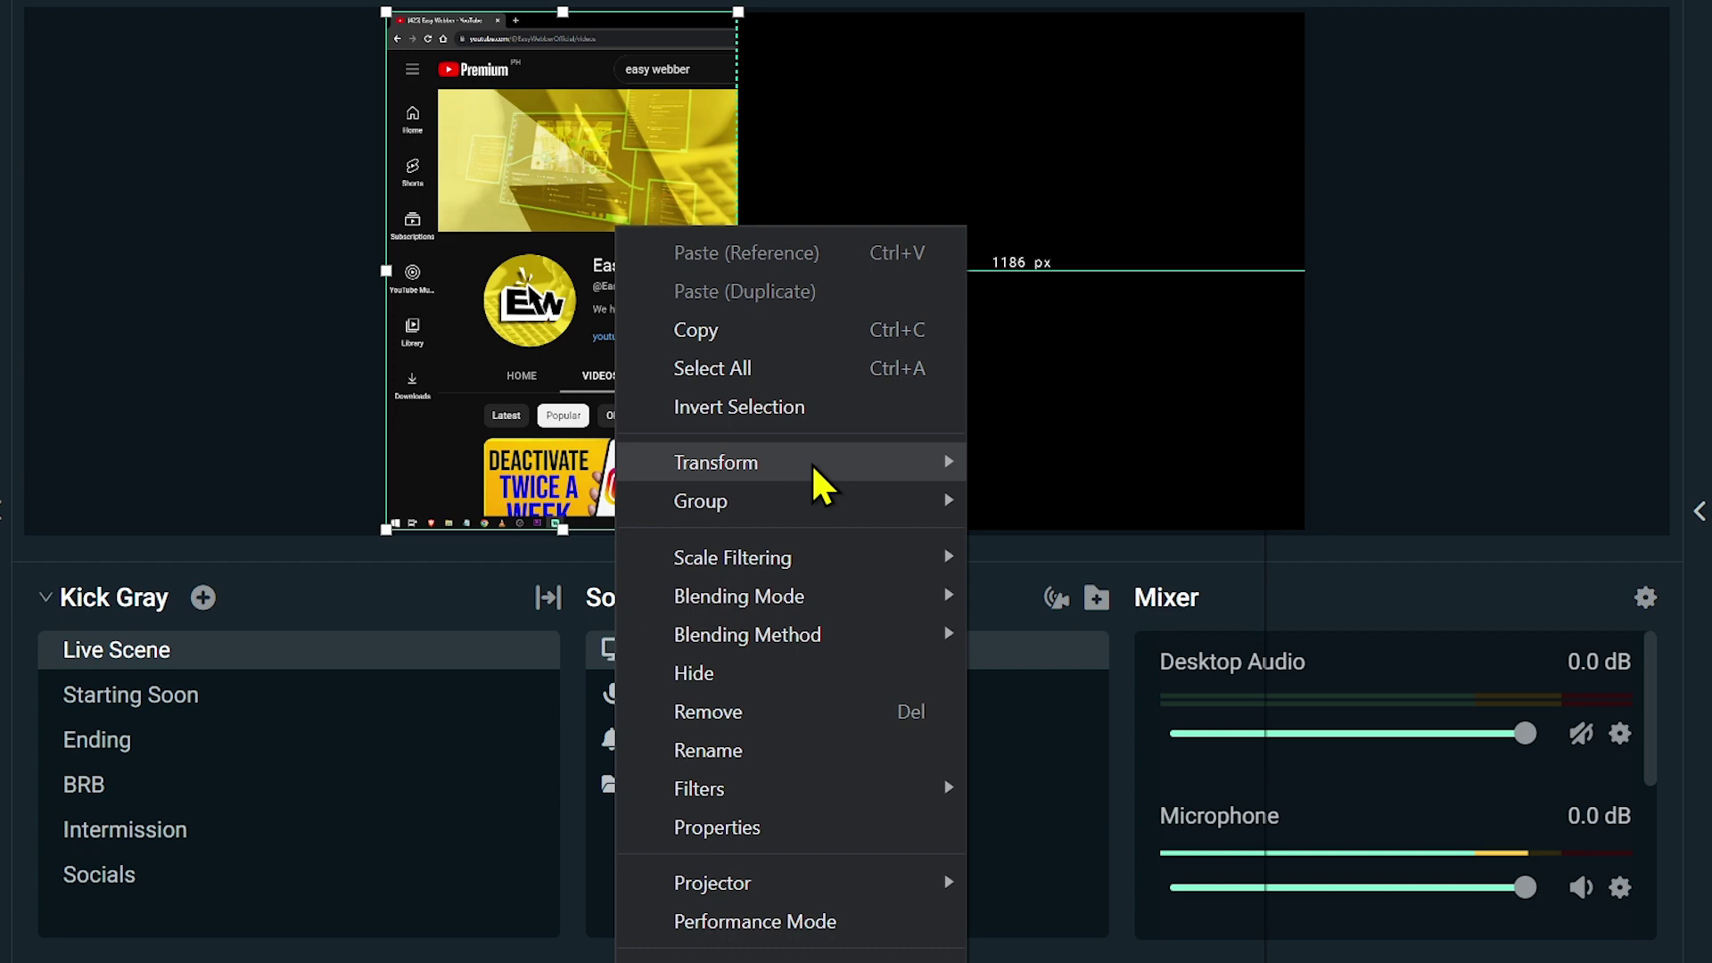
mouse_move(811, 466)
left_click(1106, 510)
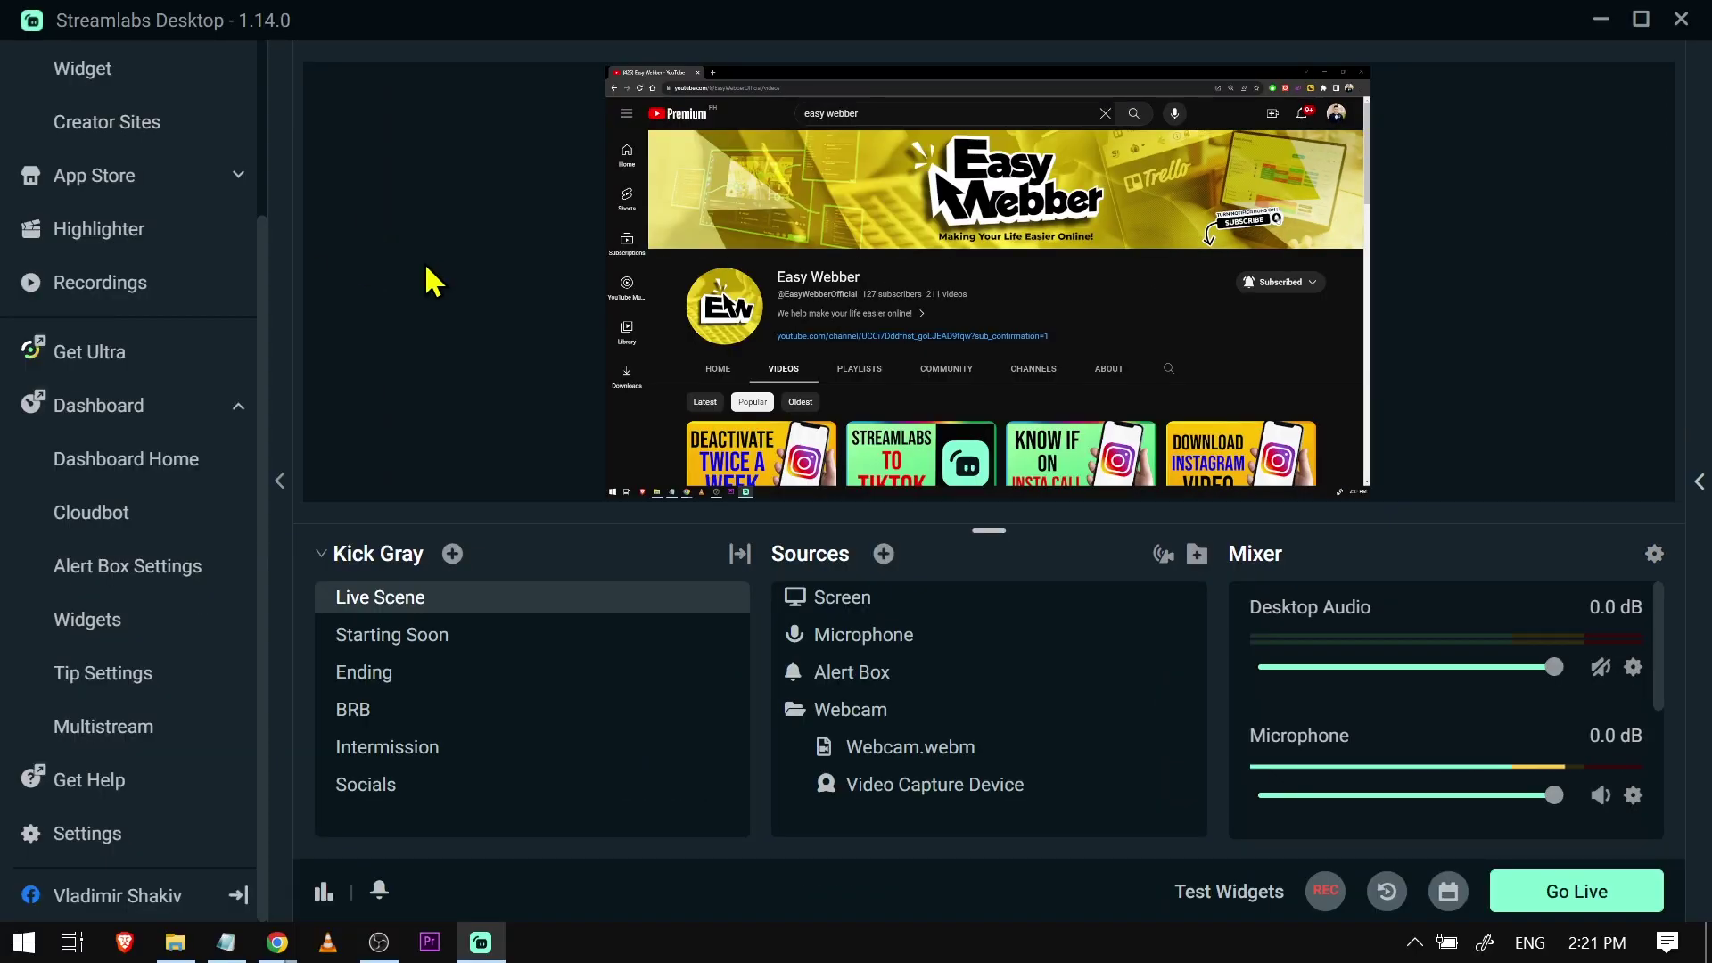
- Examine the base resolution, output resolution and downscale filter options in the Video settings
left_click(45, 843)
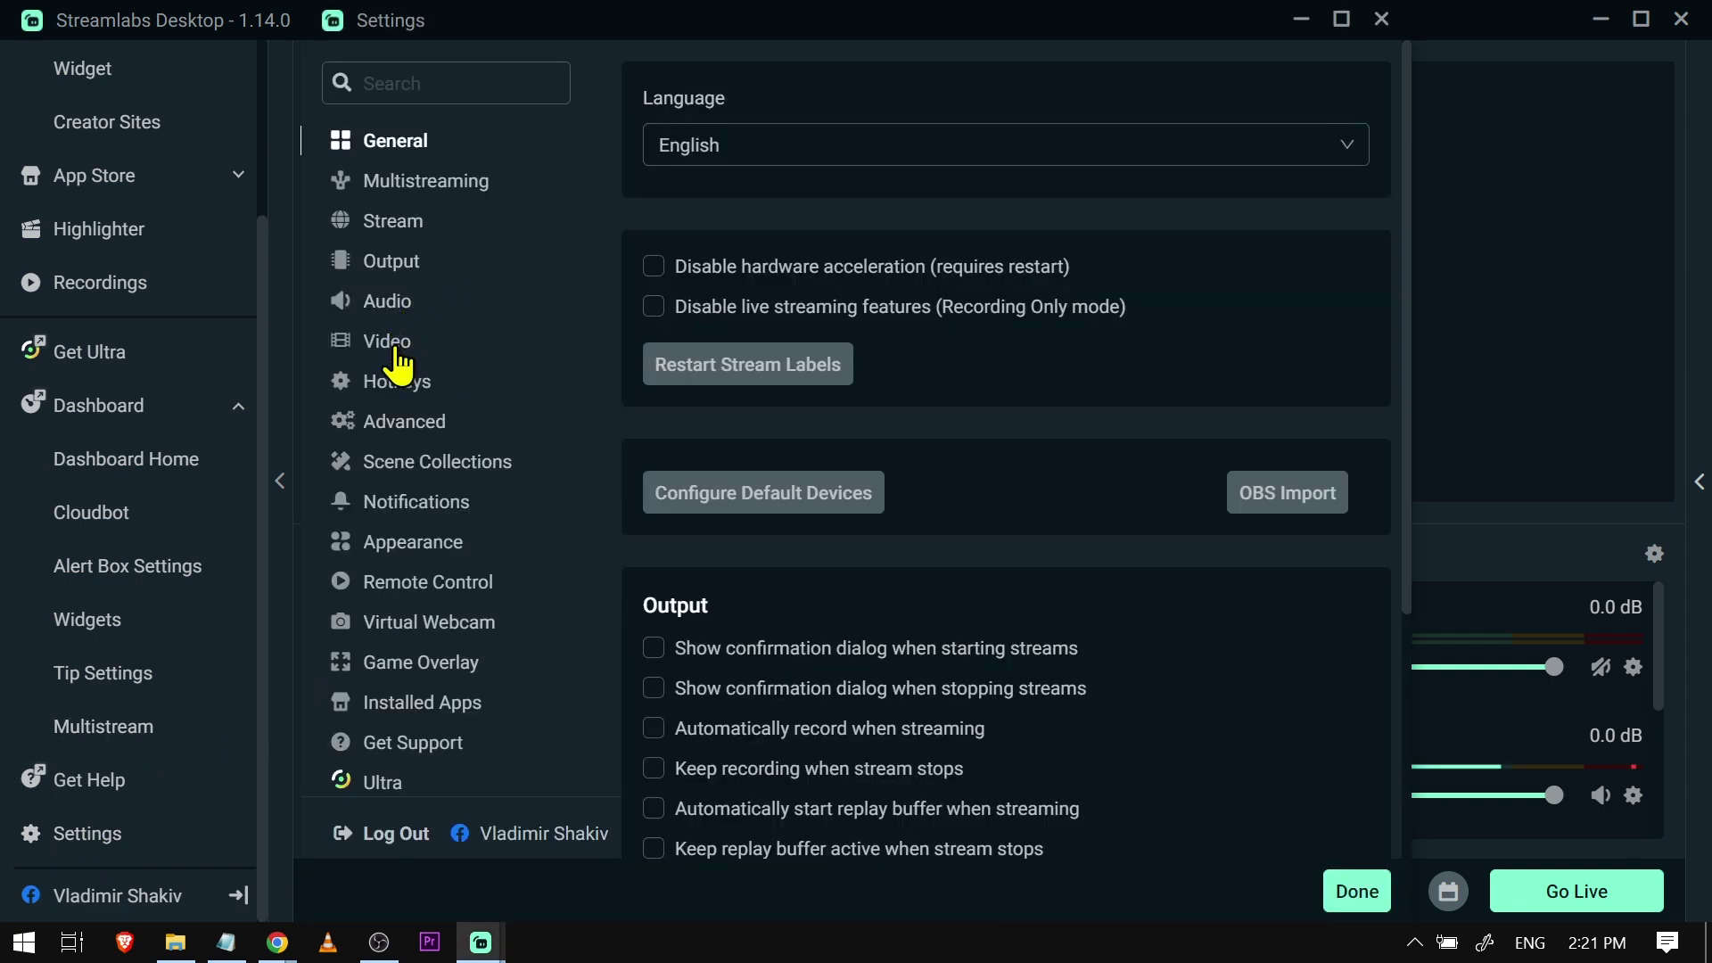
left_click(394, 350)
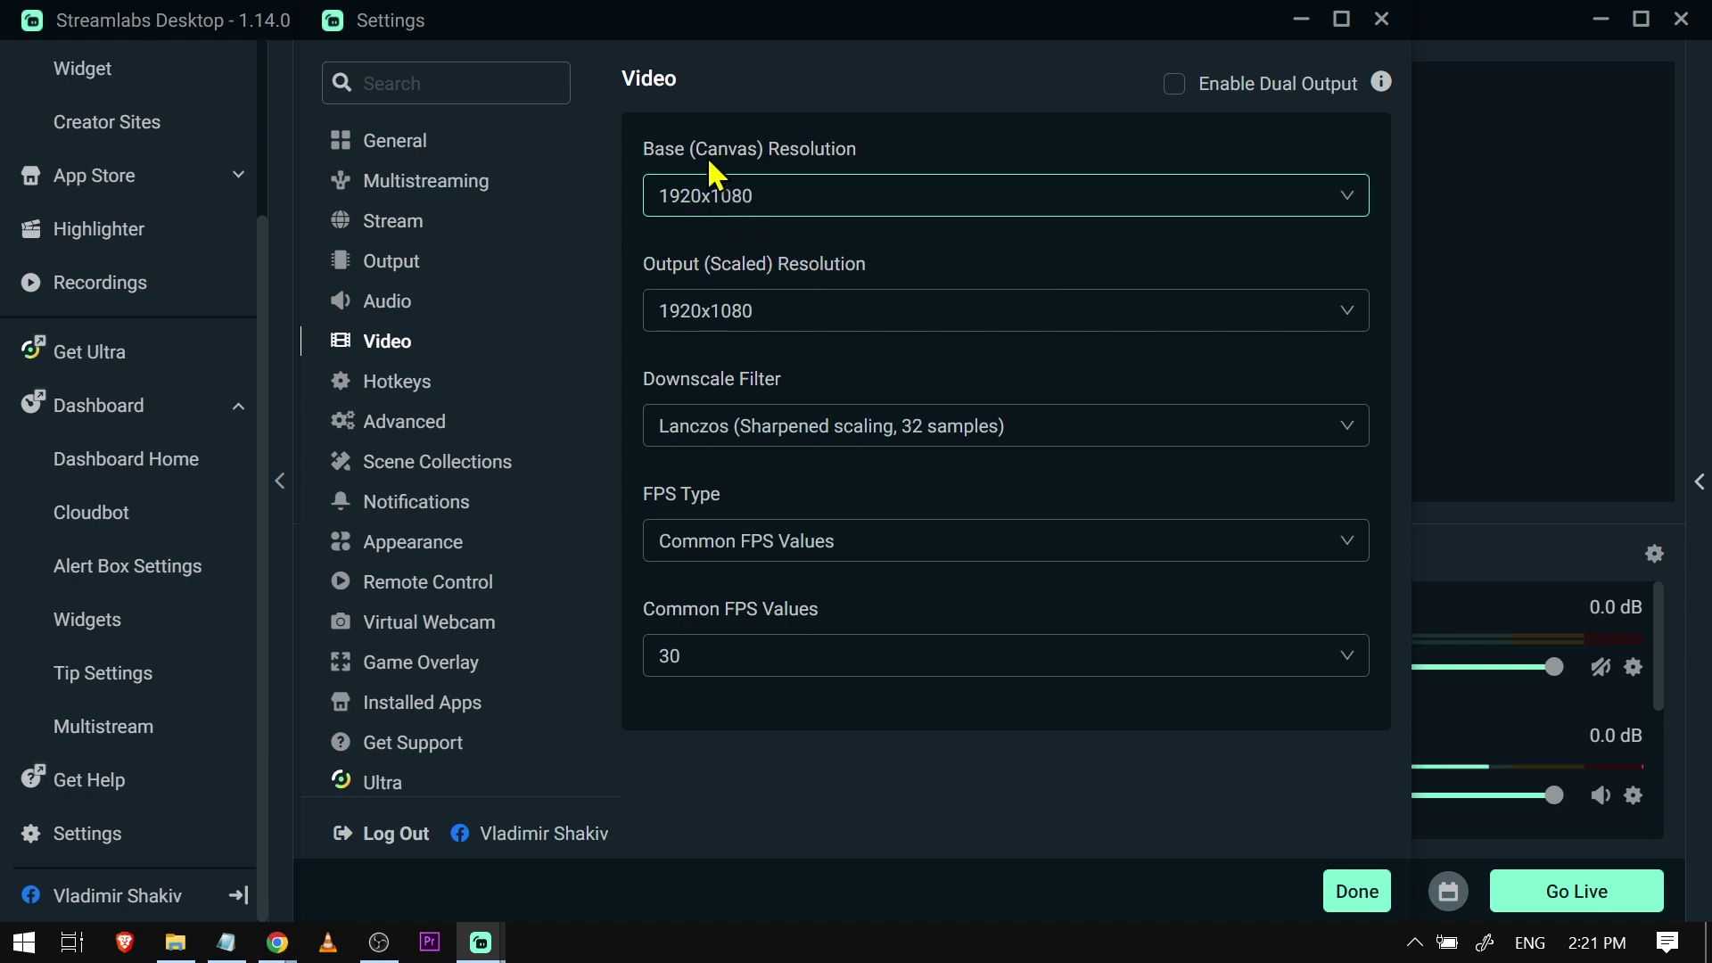
left_click(814, 200)
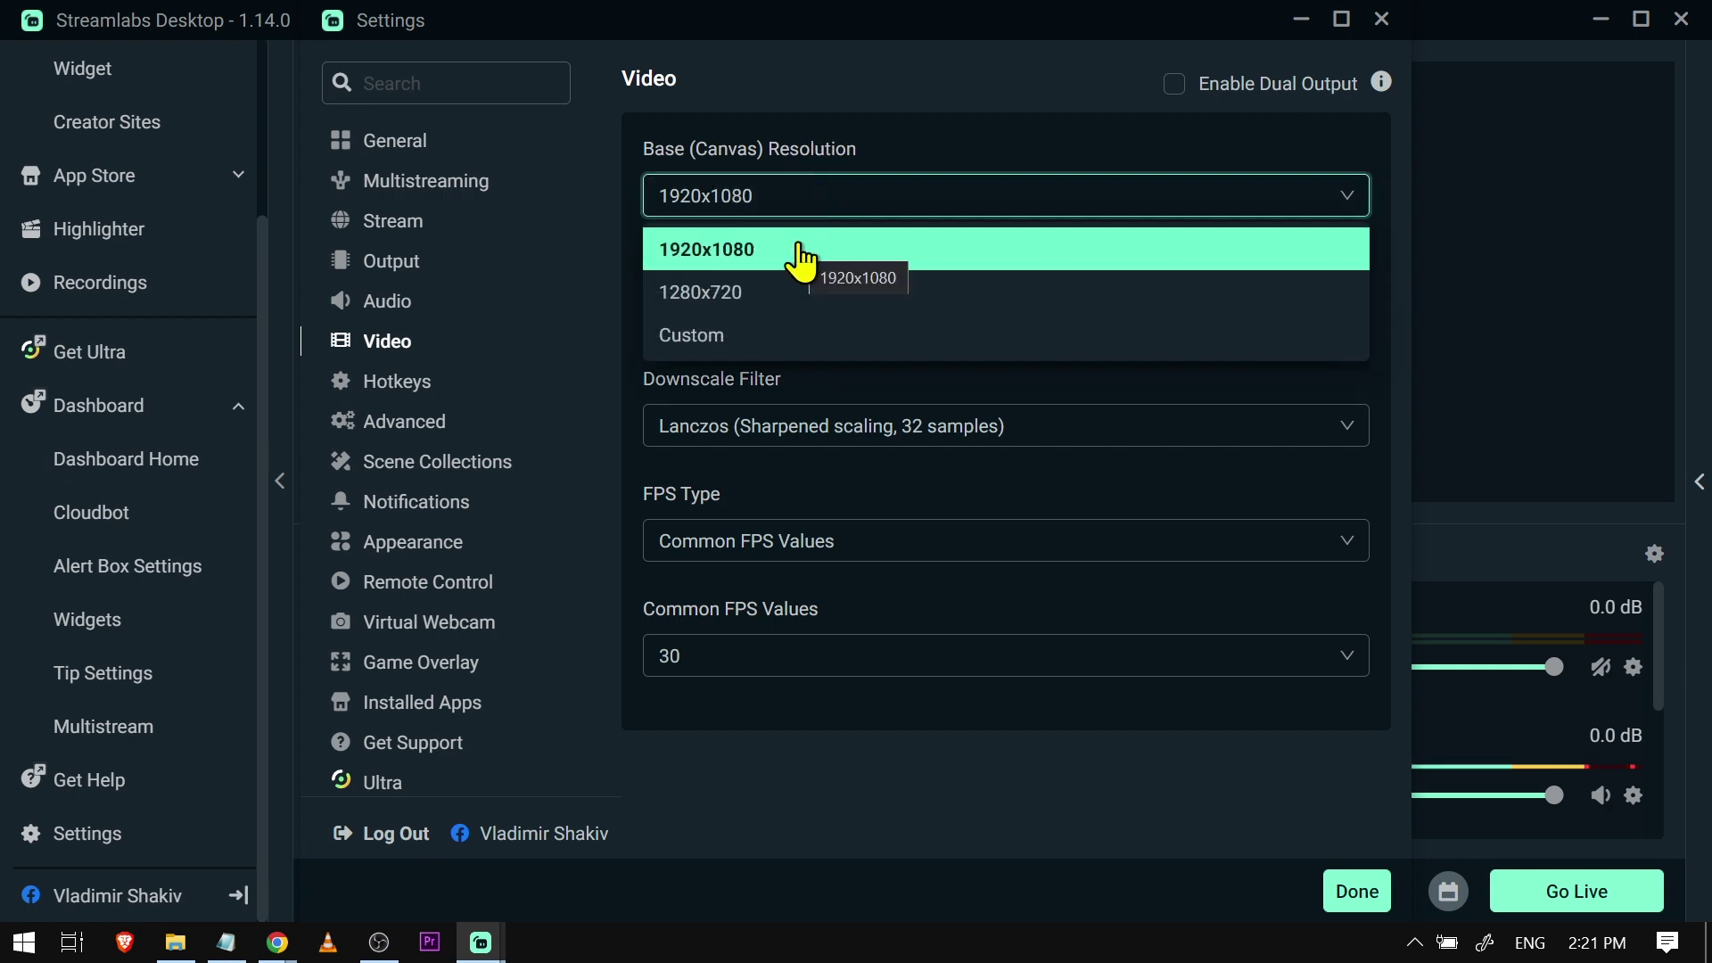
left_click(802, 390)
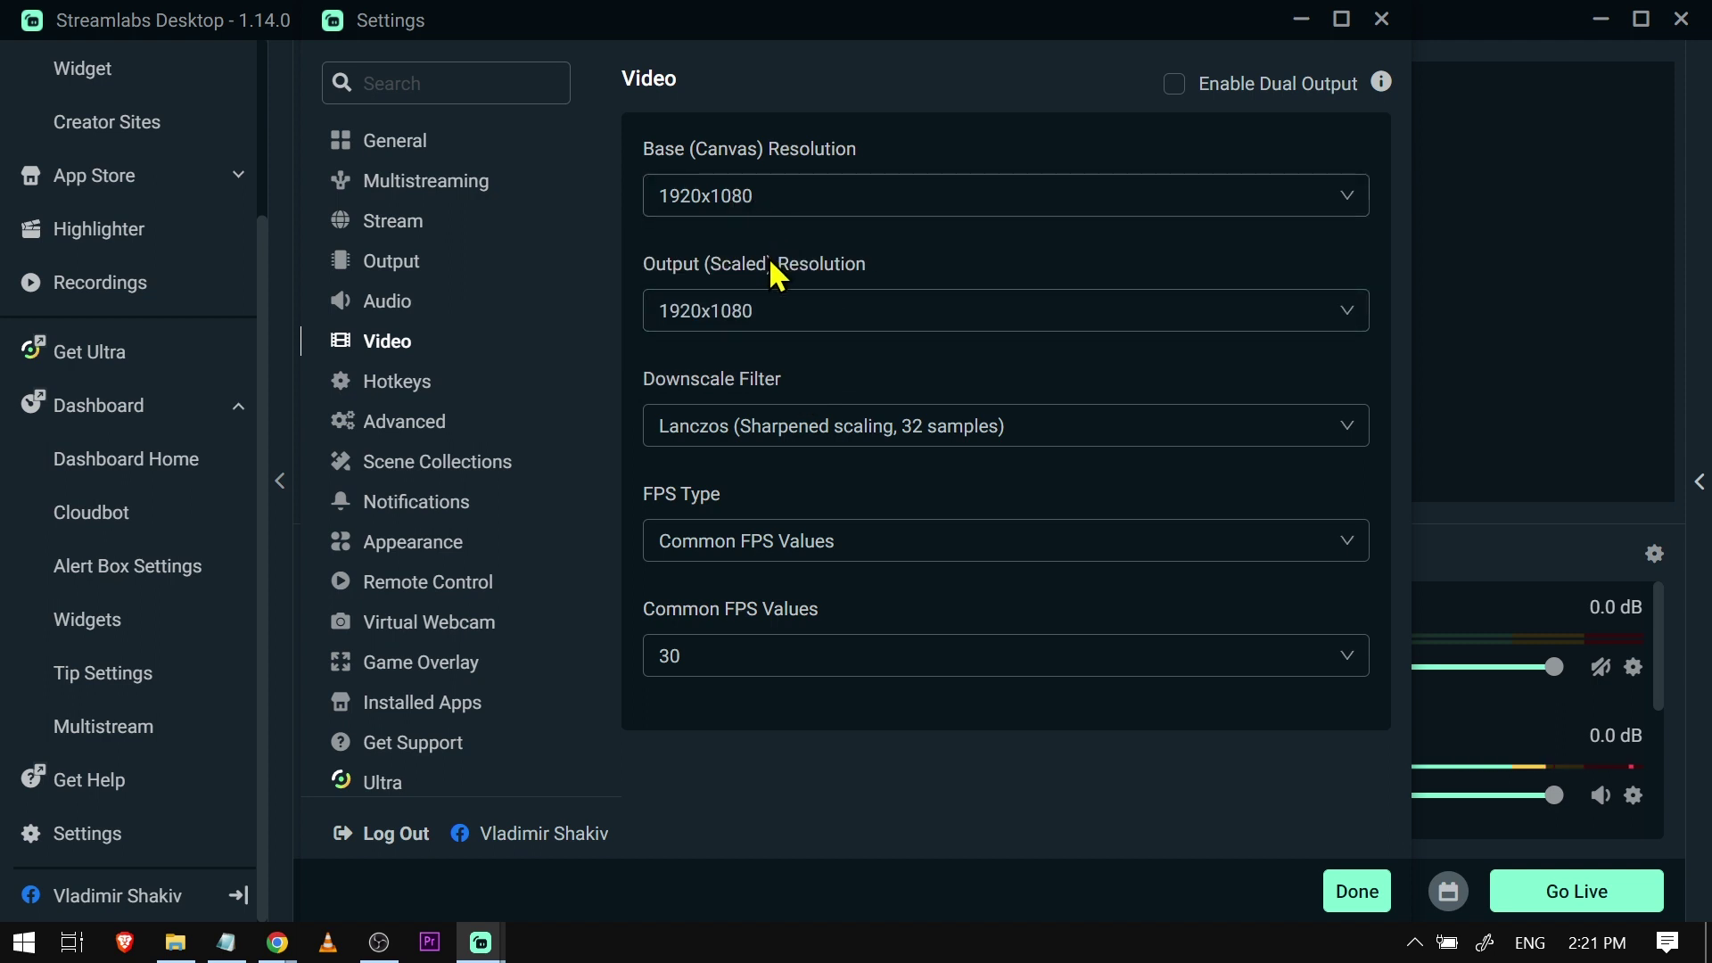
left_click(819, 282)
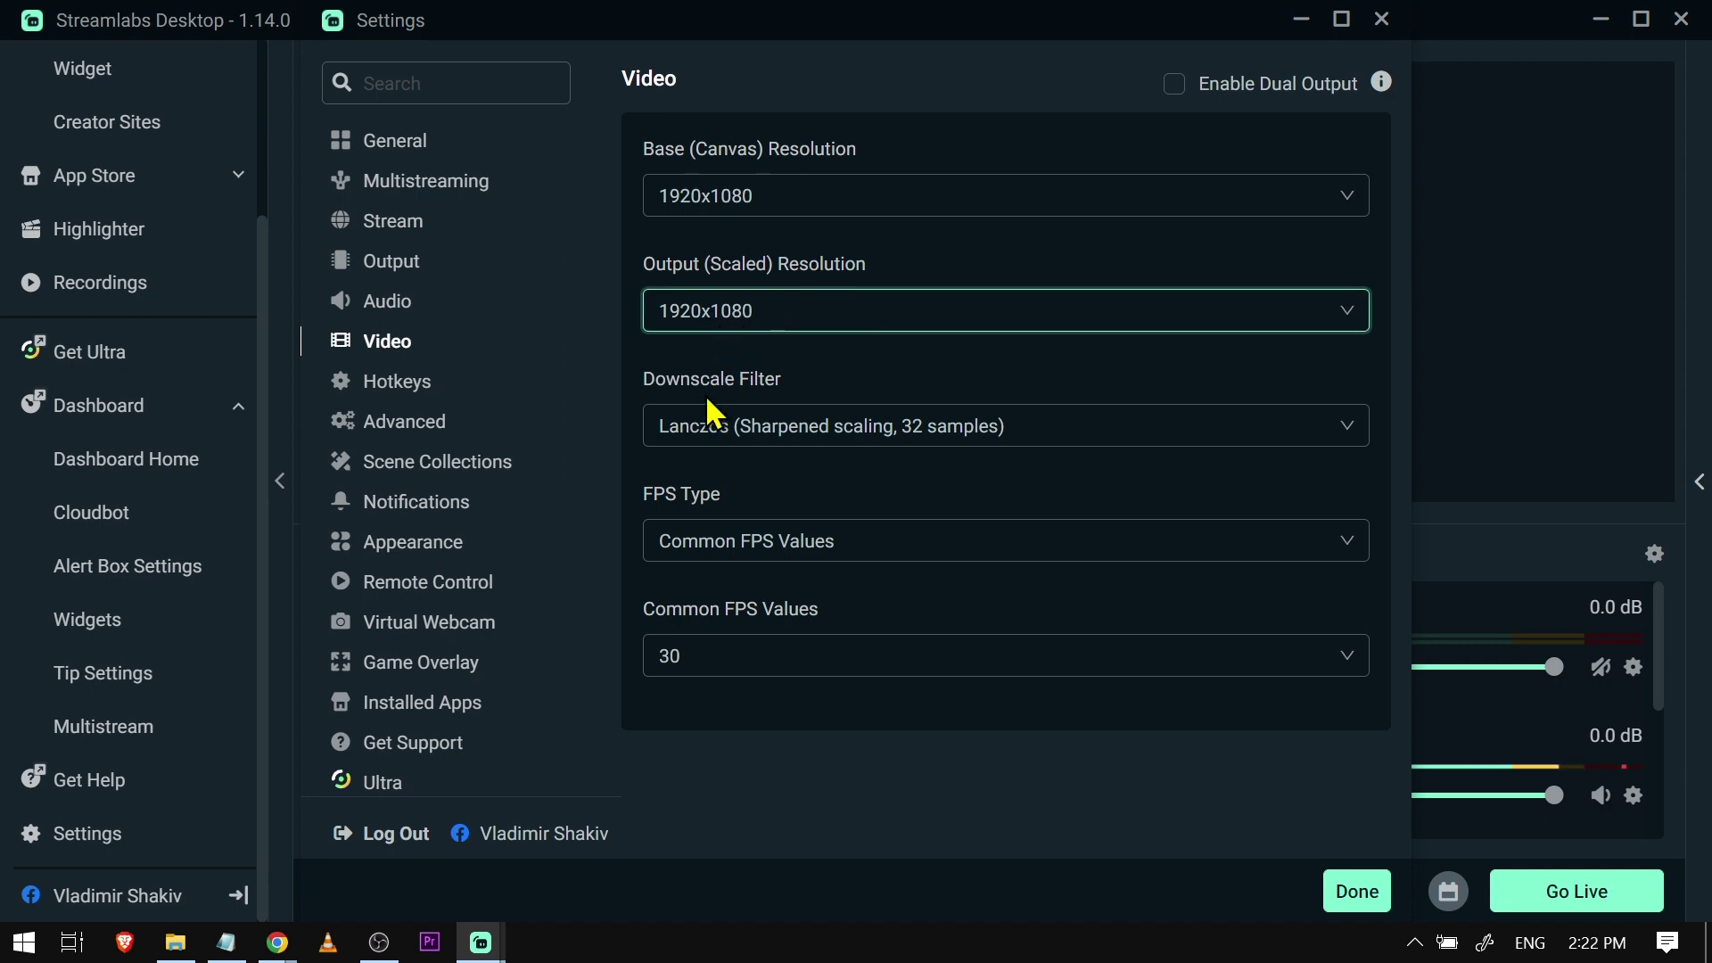
left_click(755, 441)
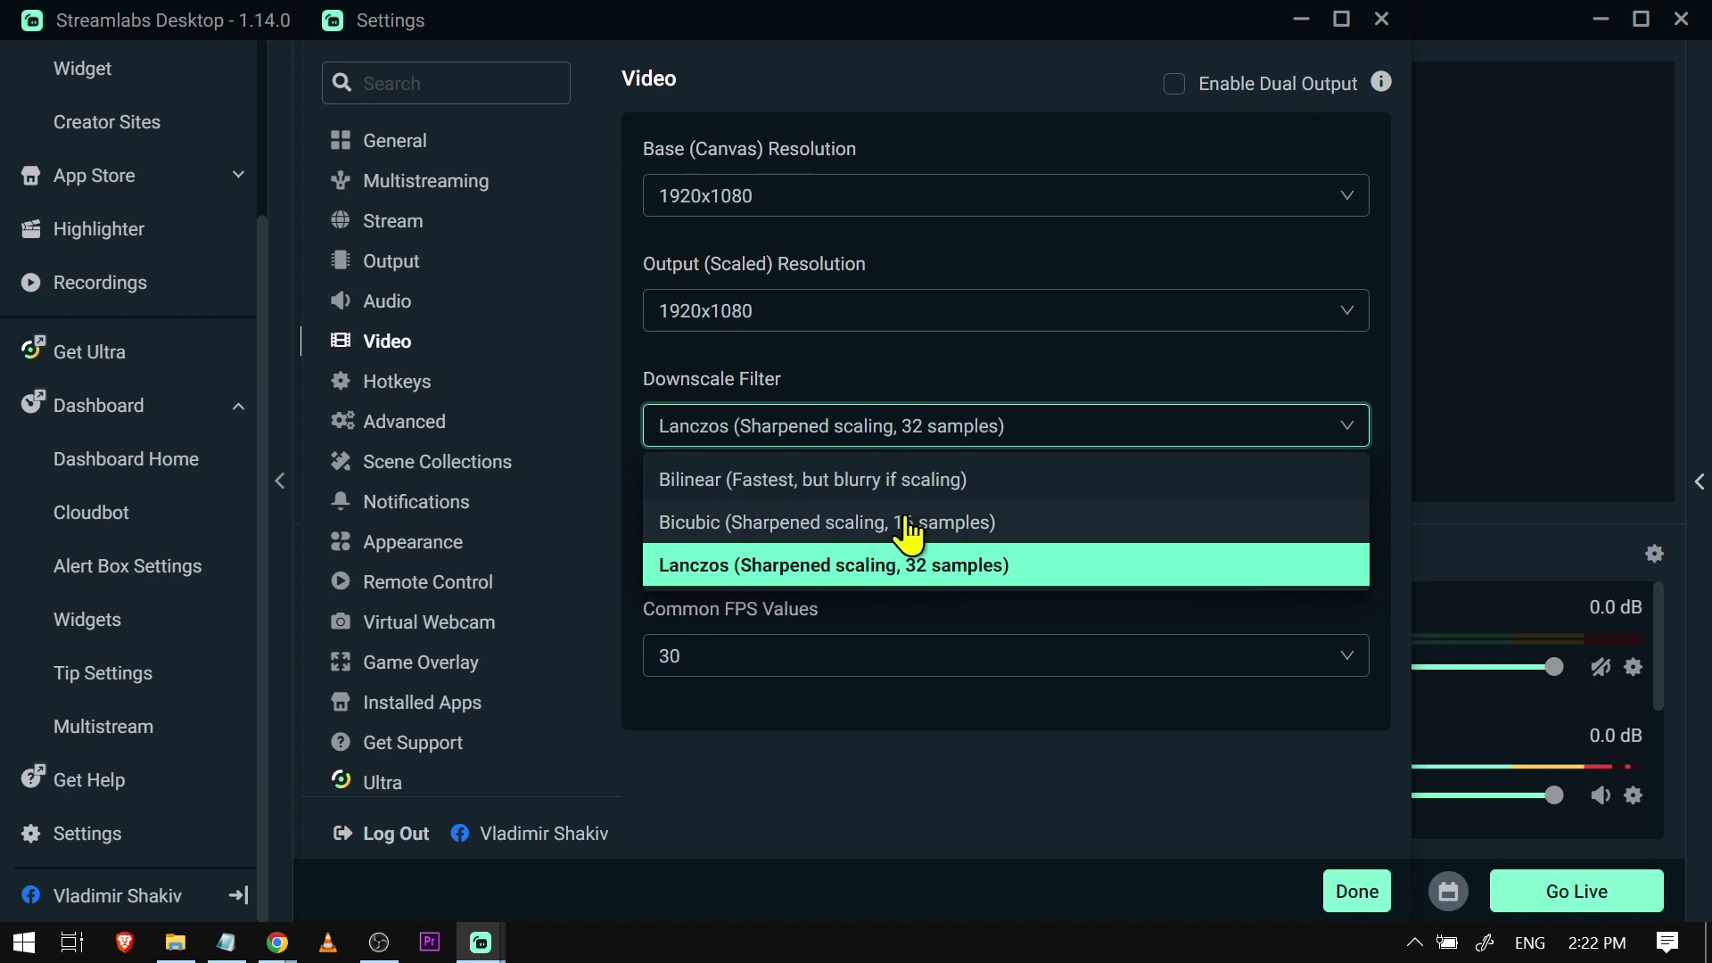
left_click(932, 382)
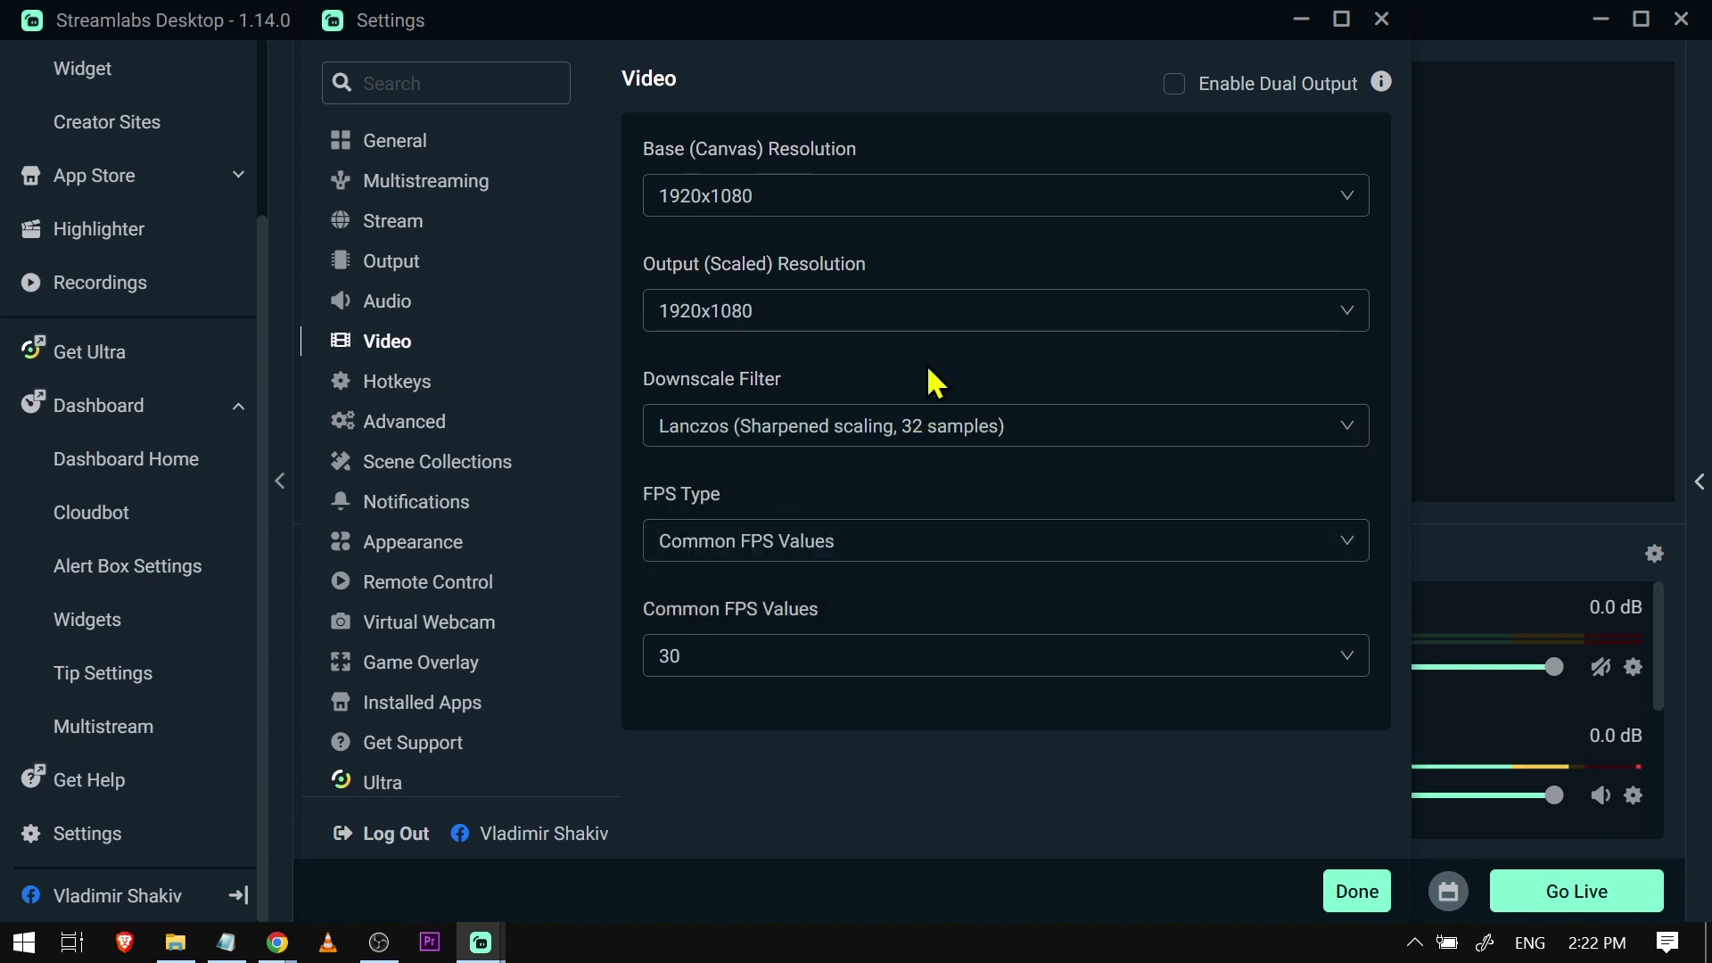
- Examine the available common FPS values in the Video settings, keep the current choice, and close the settings
left_click(774, 675)
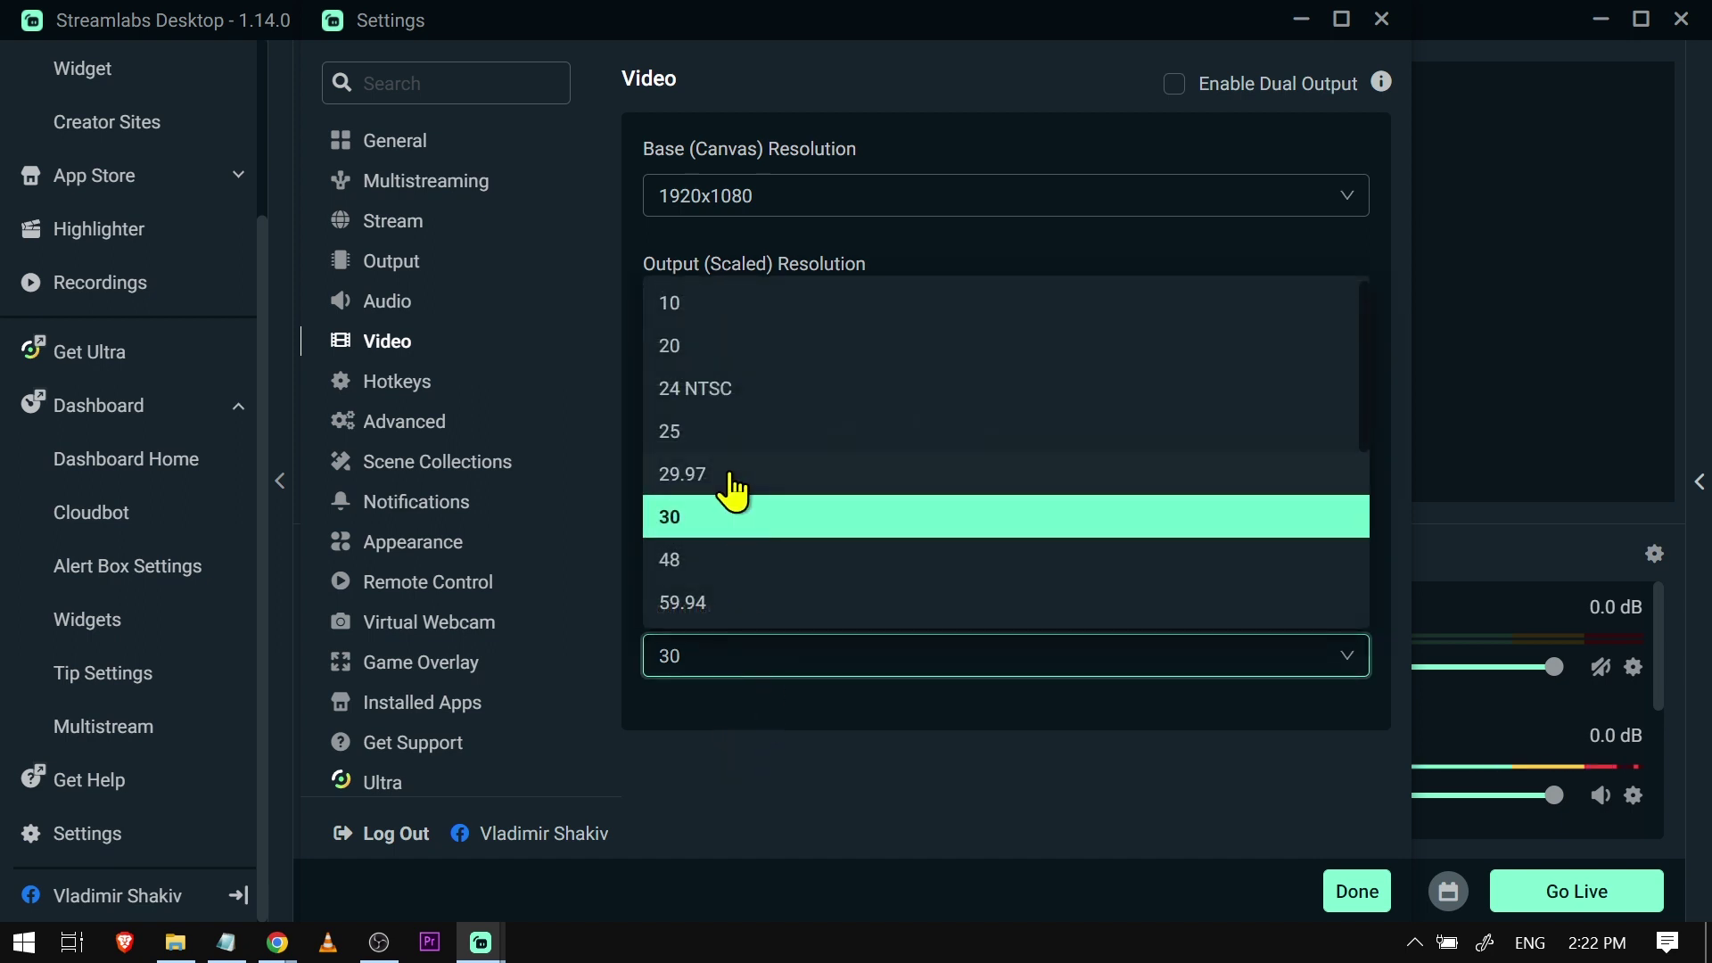
scroll(741, 571, "down", 1)
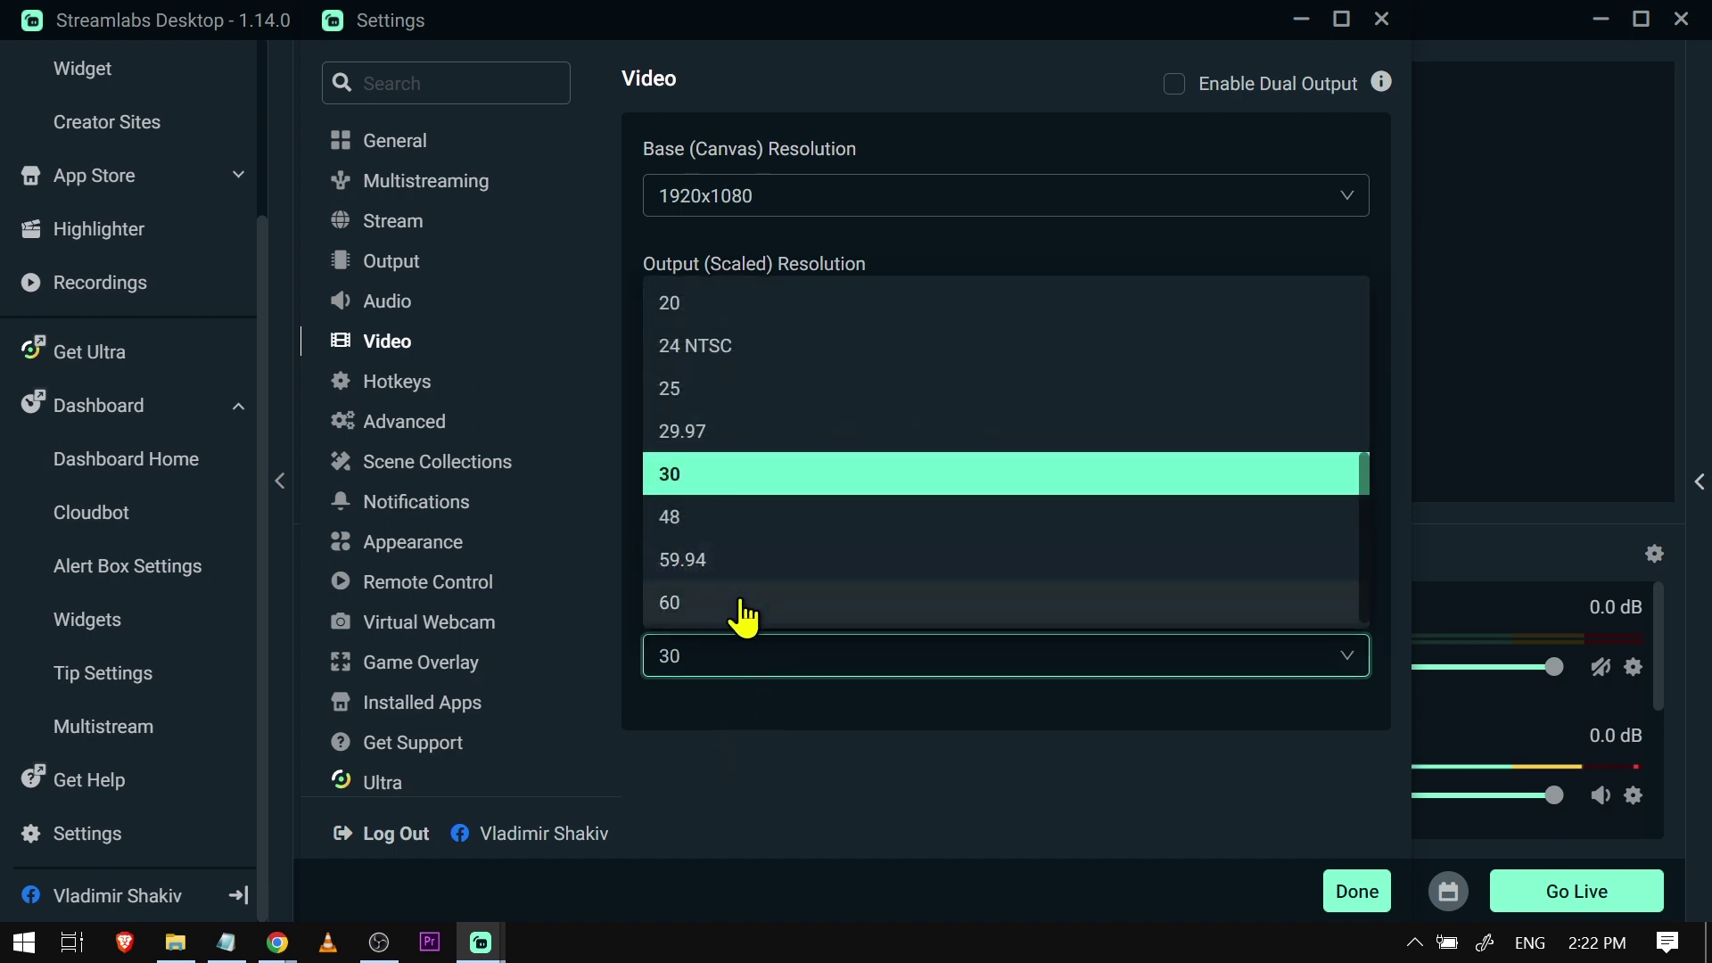
left_click(901, 789)
left_click(1345, 896)
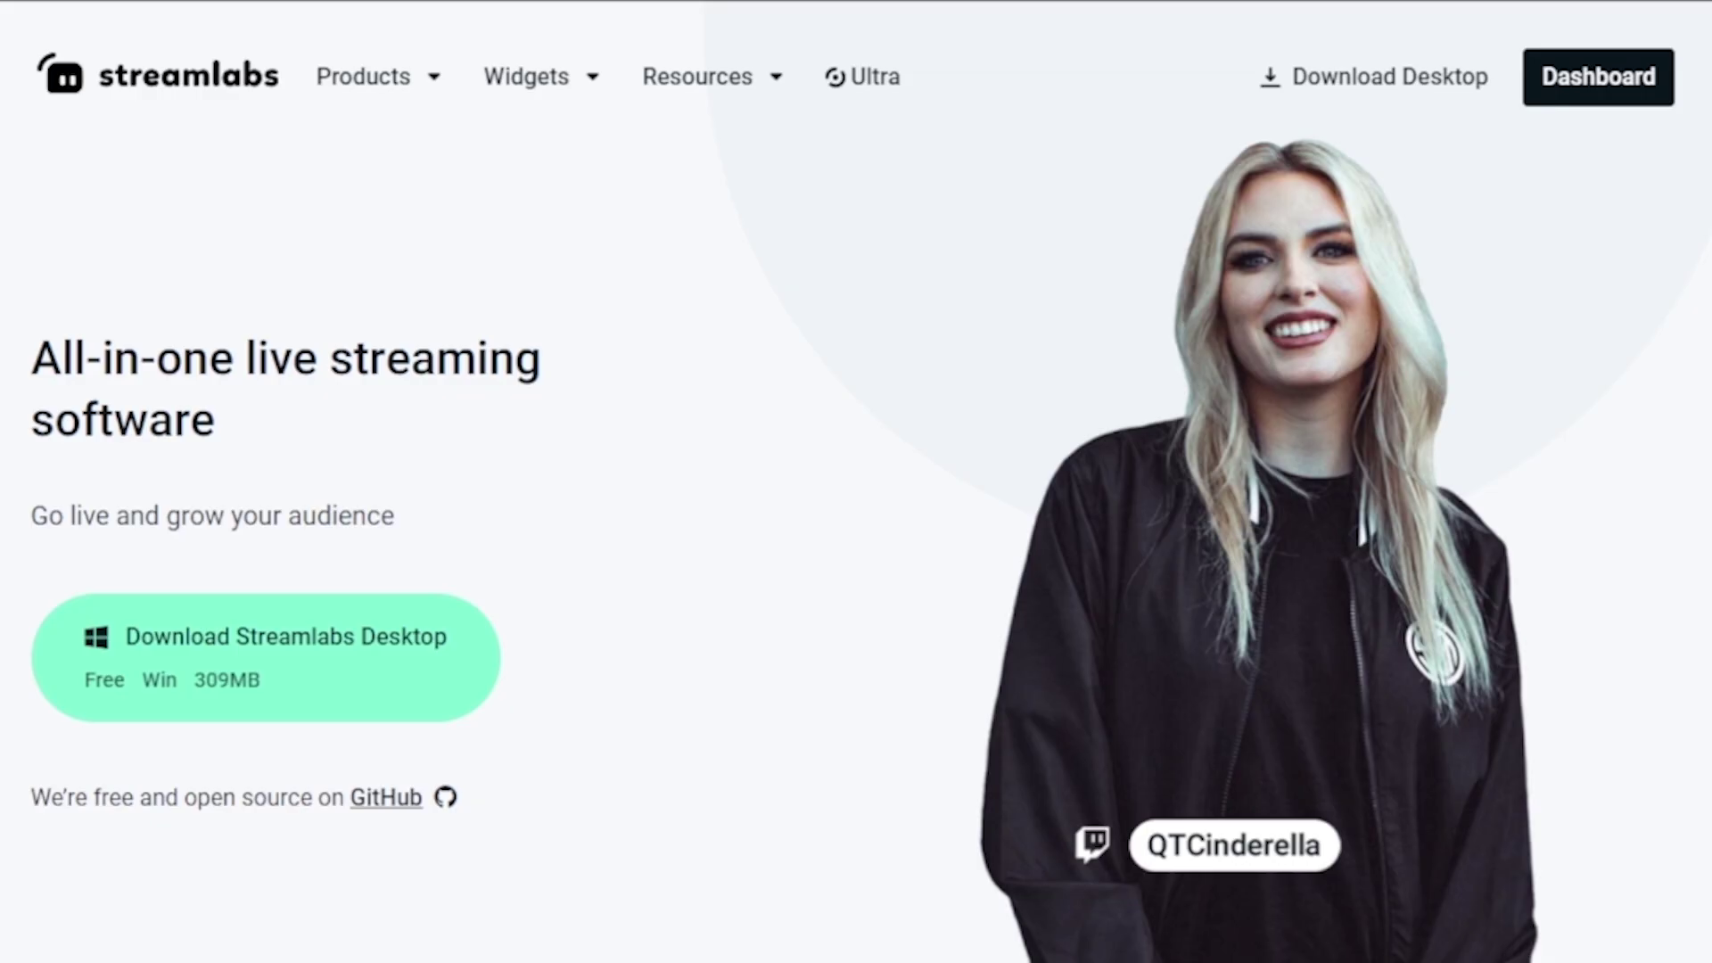
- Switch to the Streamlabs website and look through the Ultra link and the Streamlabs Video Editor page's feature sections
left_click(860, 77)
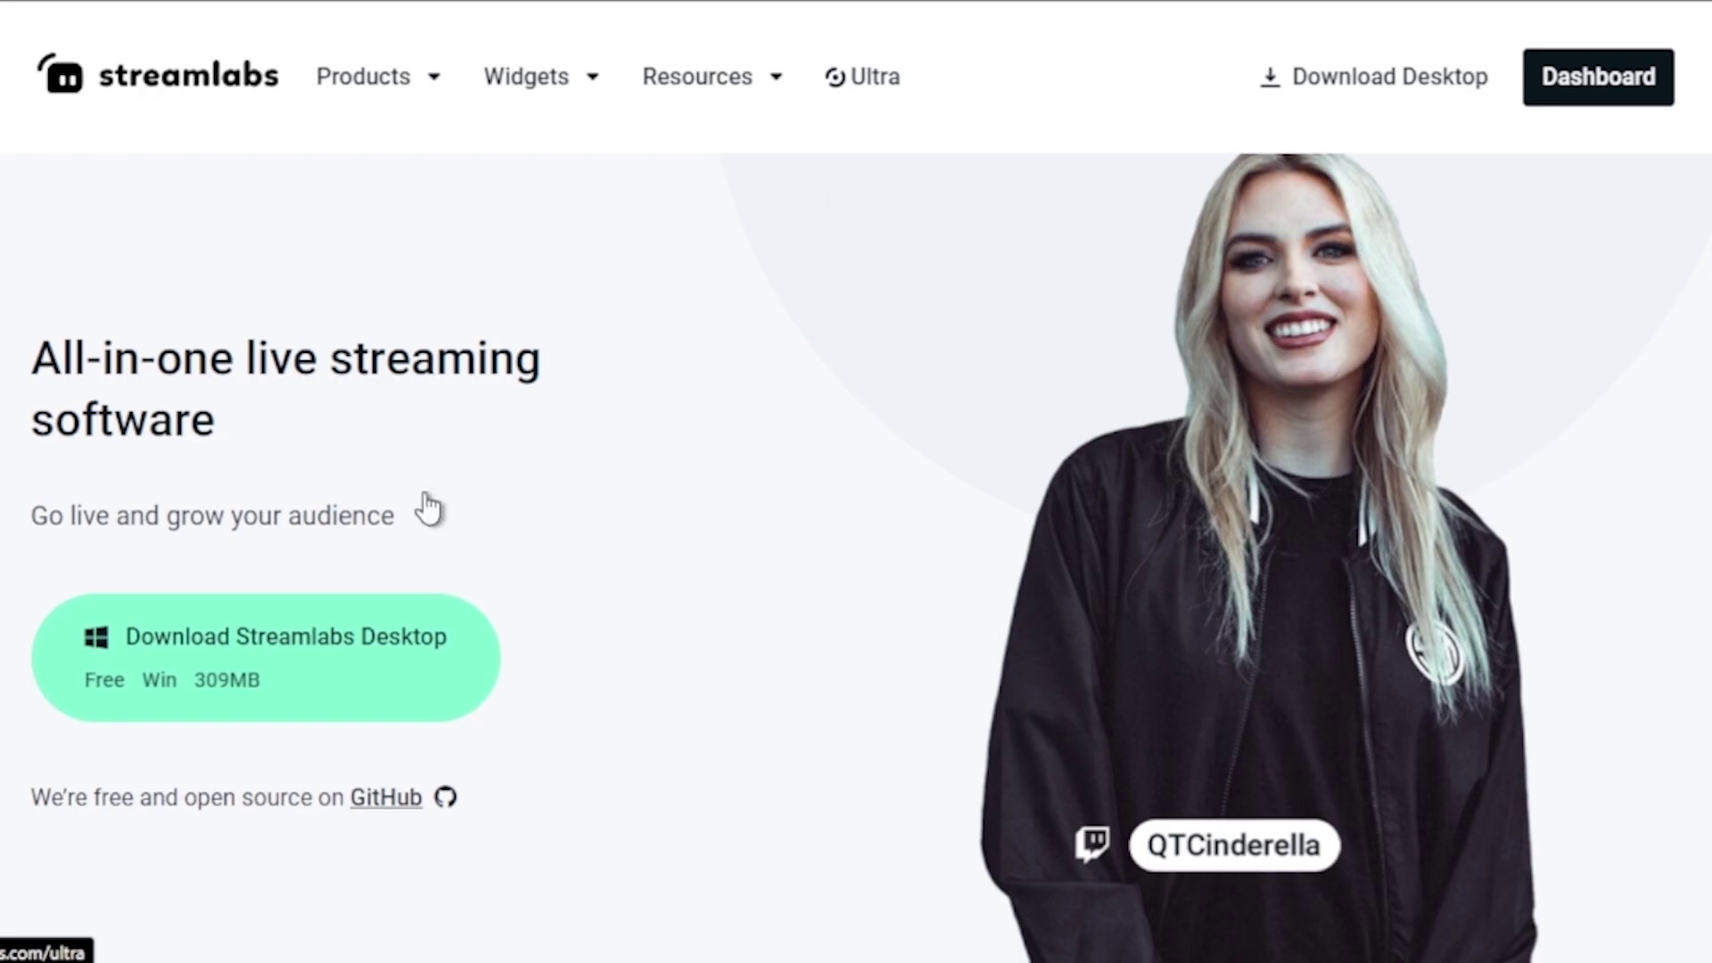
scroll(482, 516, "down", 12)
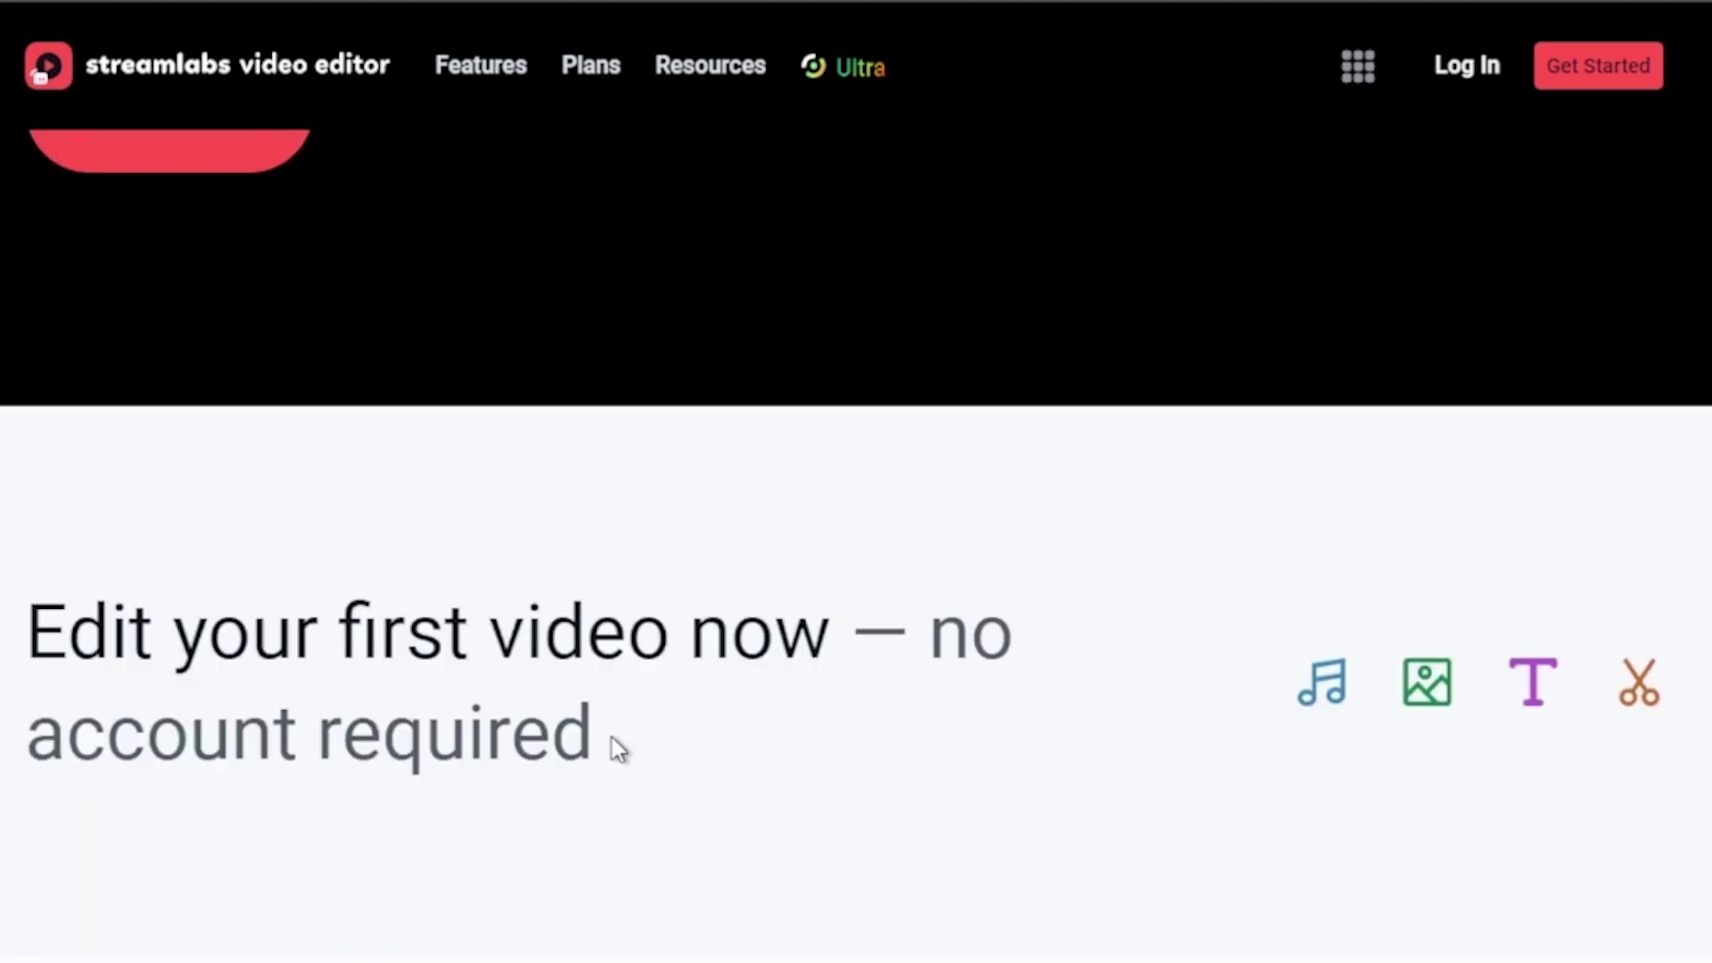
scroll(646, 729, "down", 10)
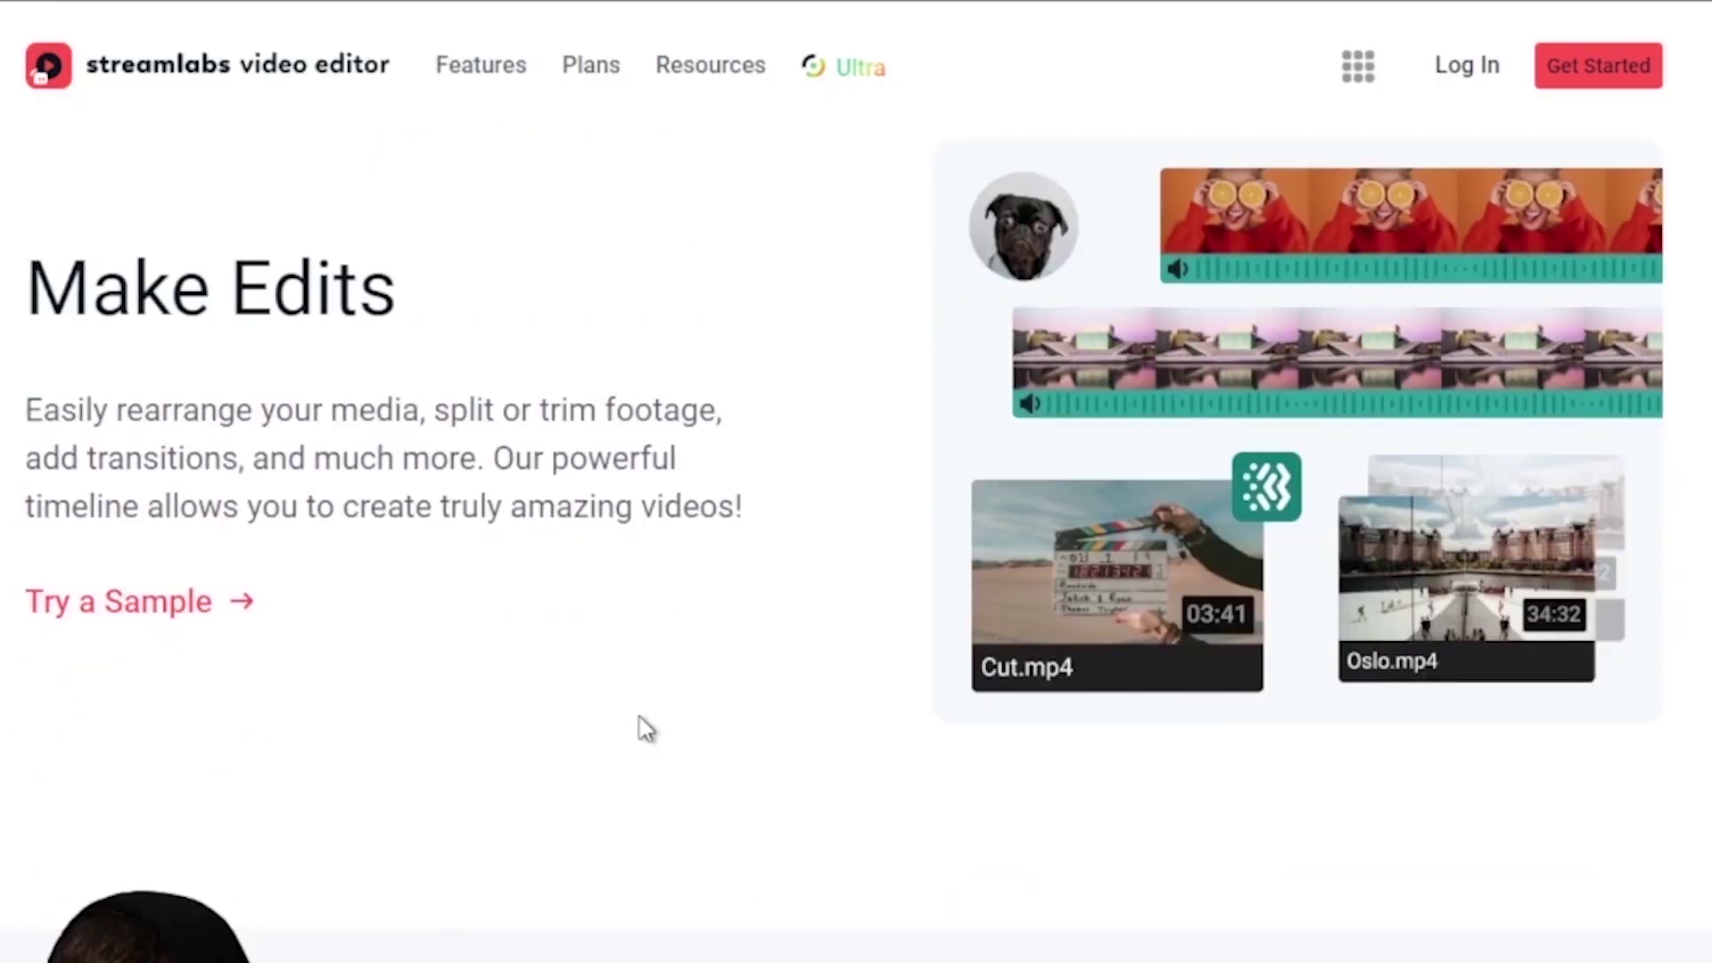
scroll(647, 730, "down", 5)
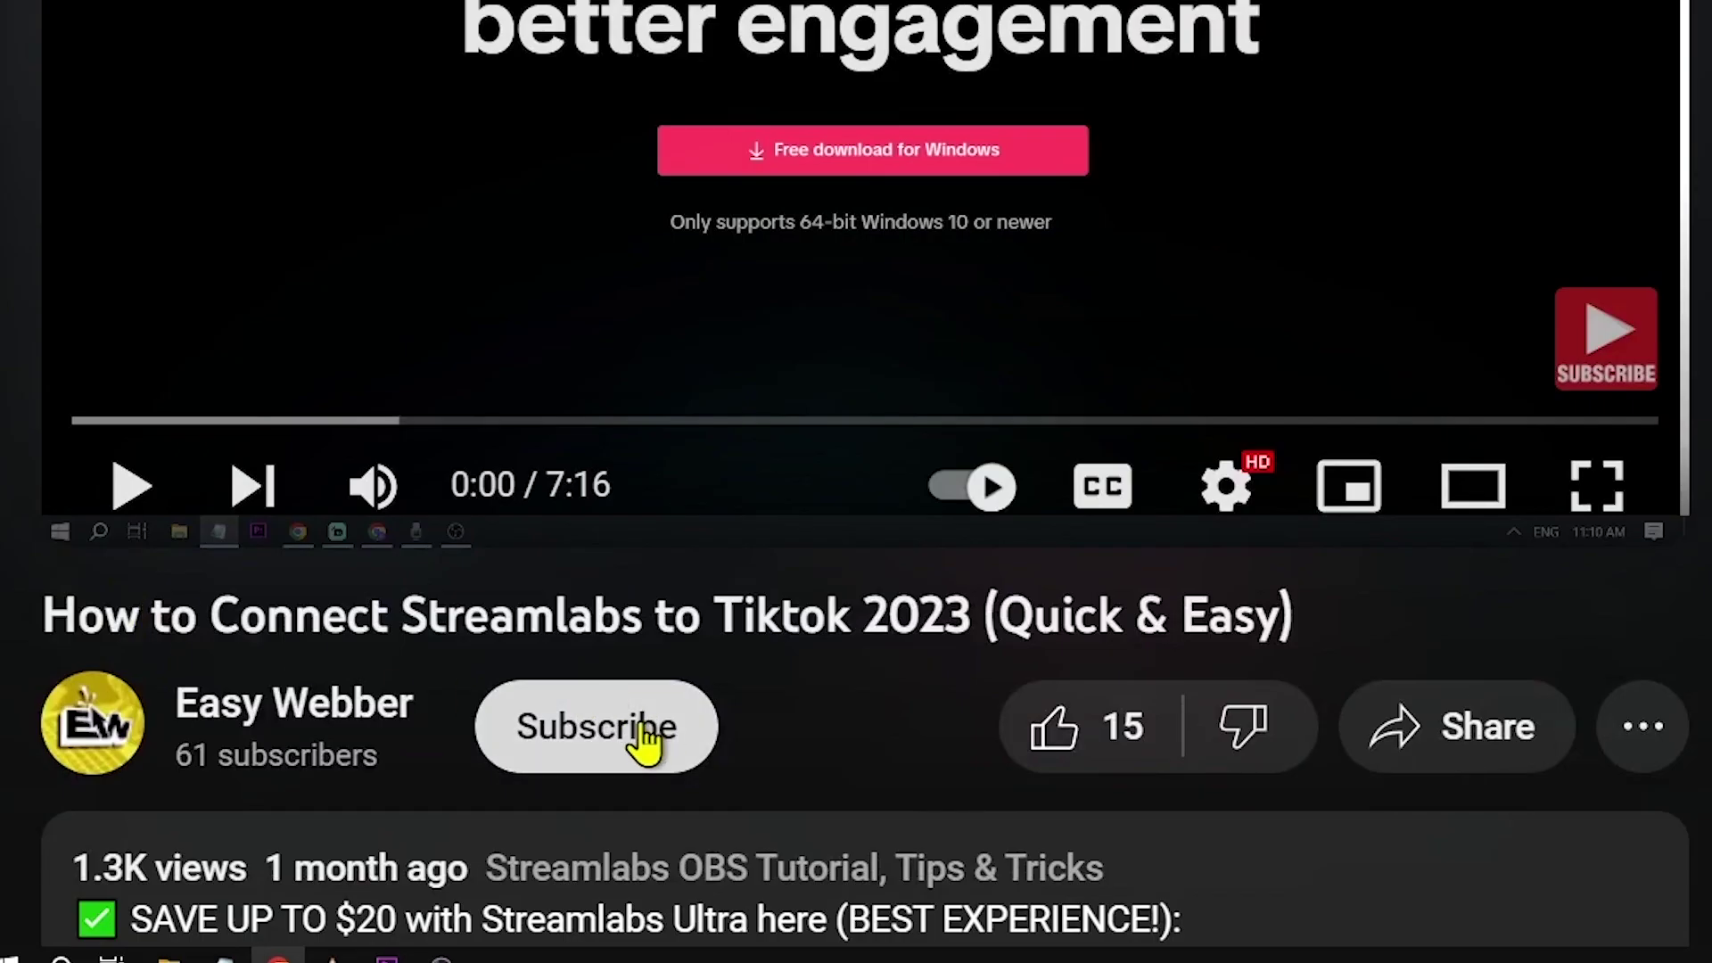
- Switch to the YouTube video on connecting Streamlabs to TikTok and subscribe to its channel with all notifications on
left_click(638, 736)
left_click(827, 733)
left_click(722, 363)
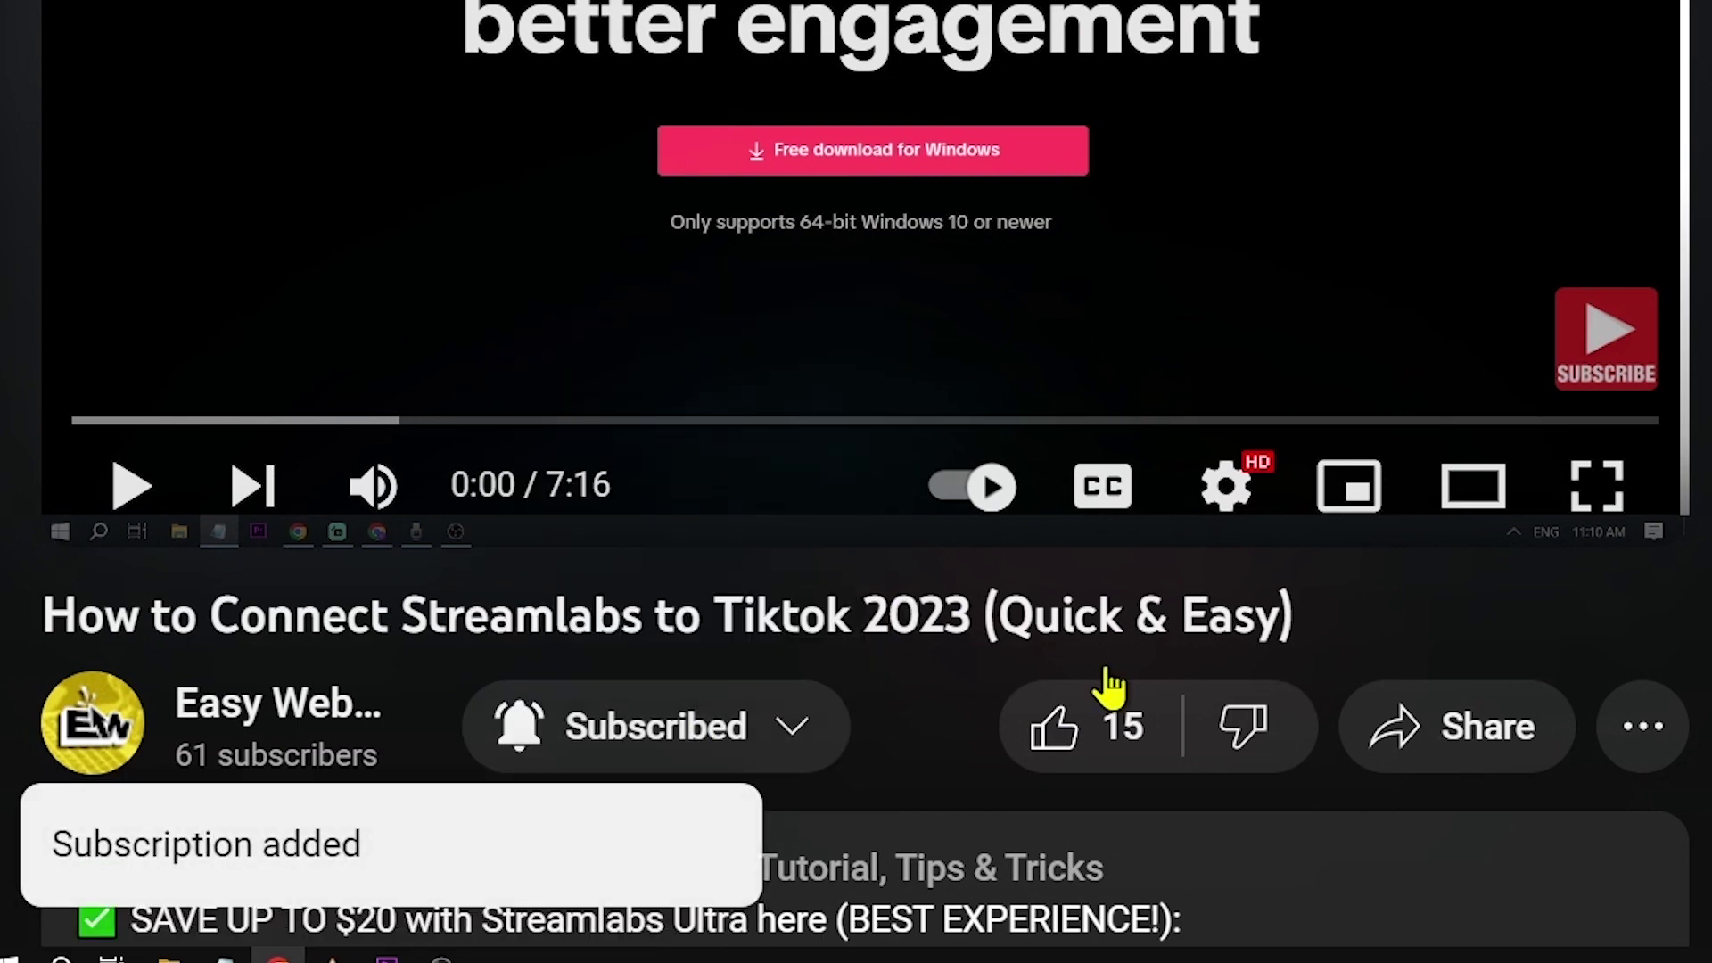